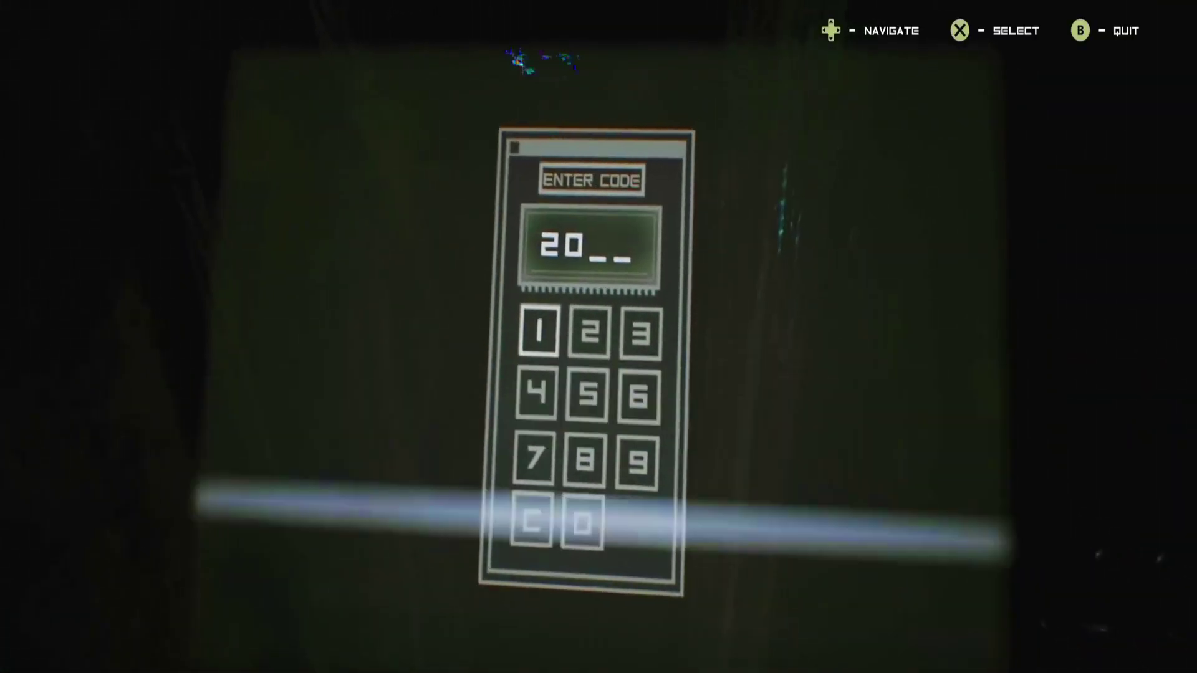
Open Graphics settings by searching 'Graphic', then toggle hardware-accelerated GPU scheduling off and back on.
{"action": "key", "text": "Right"}
{"action": "key", "text": "Right"}
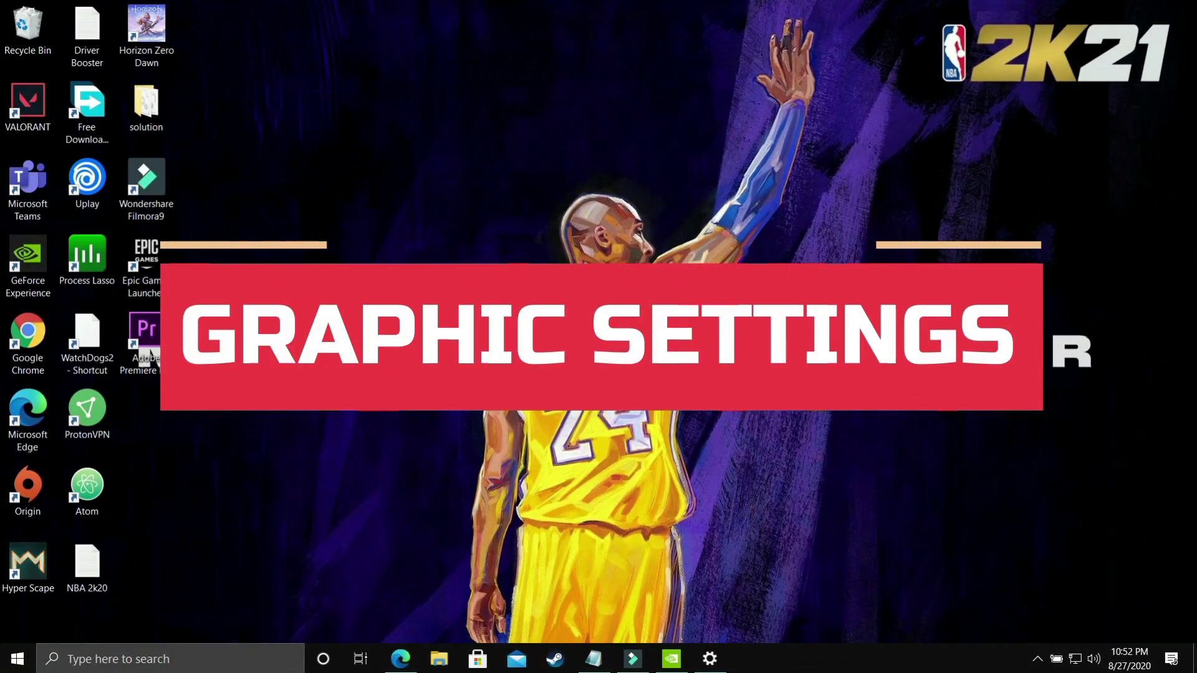
{"action": "left_click", "coordinate": [174, 650]}
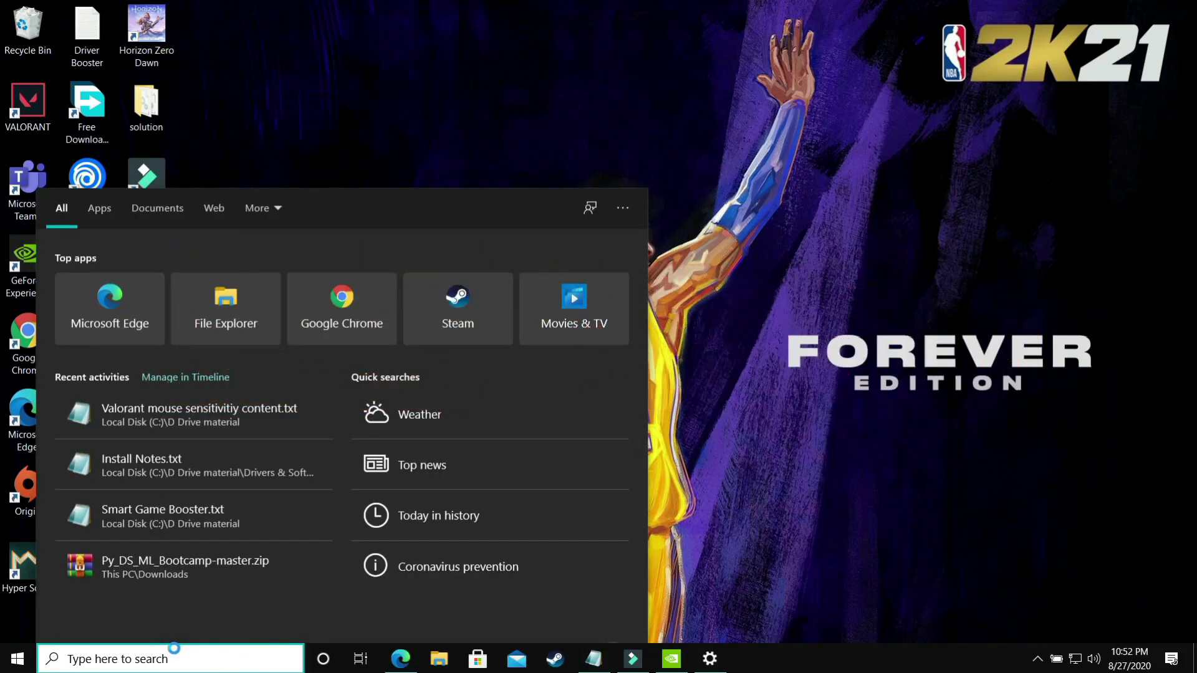
{"action": "type", "text": "Graphi"}
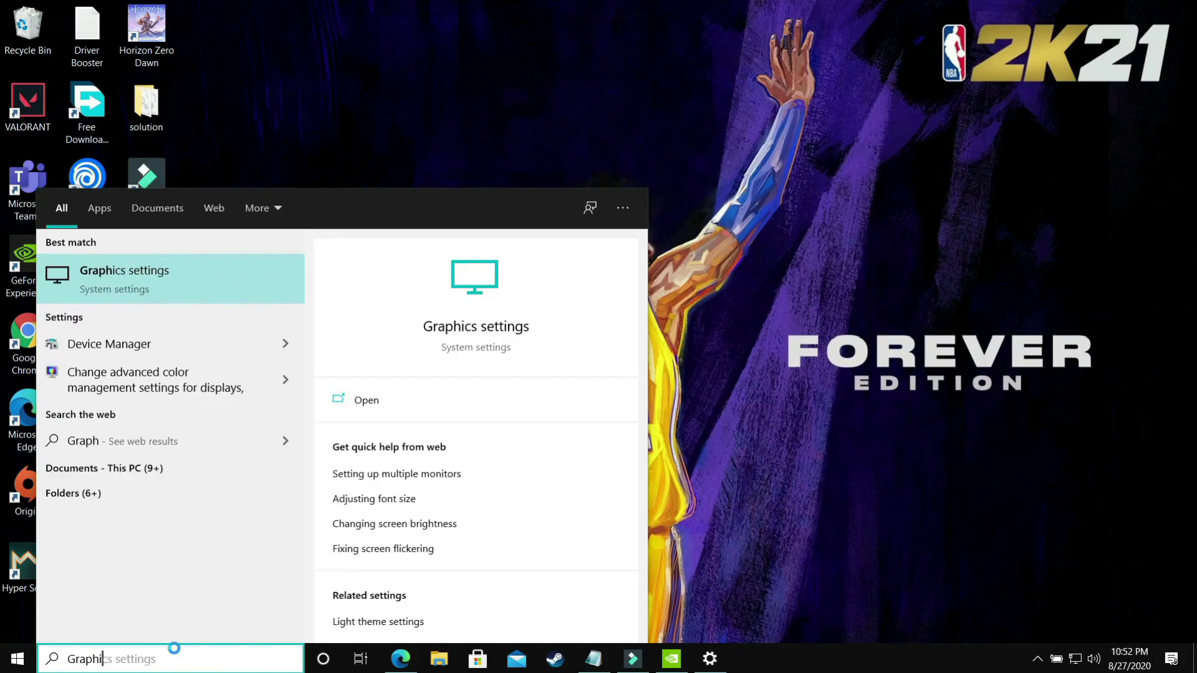
{"action": "type", "text": "c"}
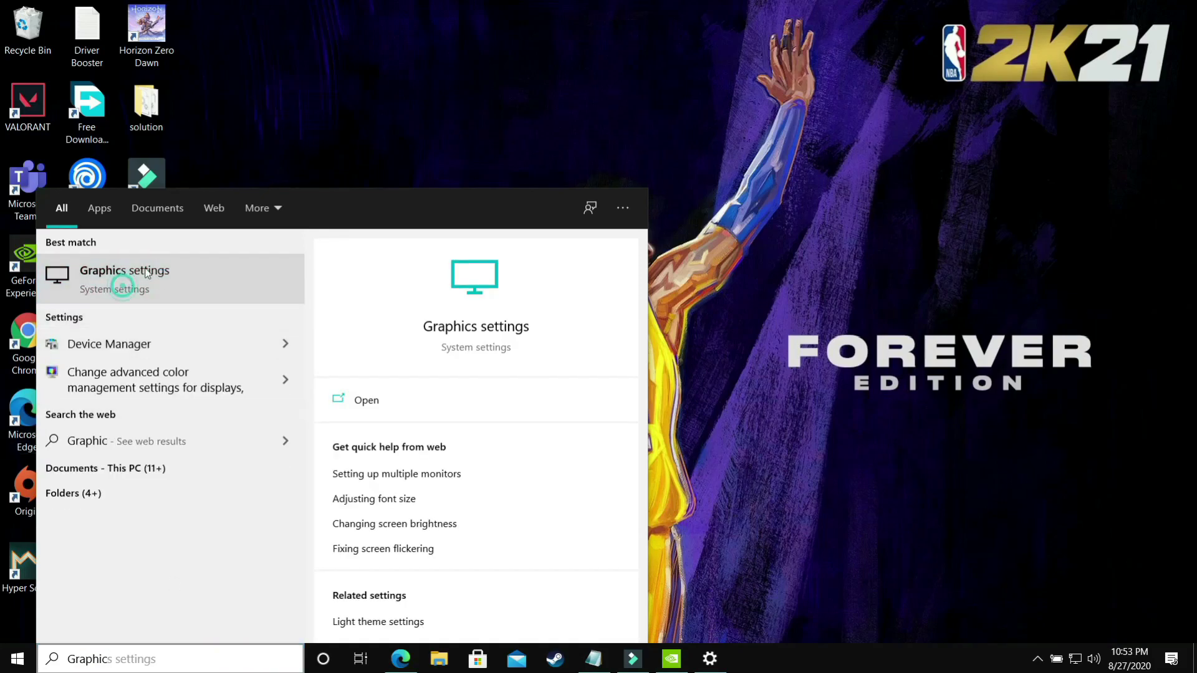
{"action": "left_click", "coordinate": [122, 286]}
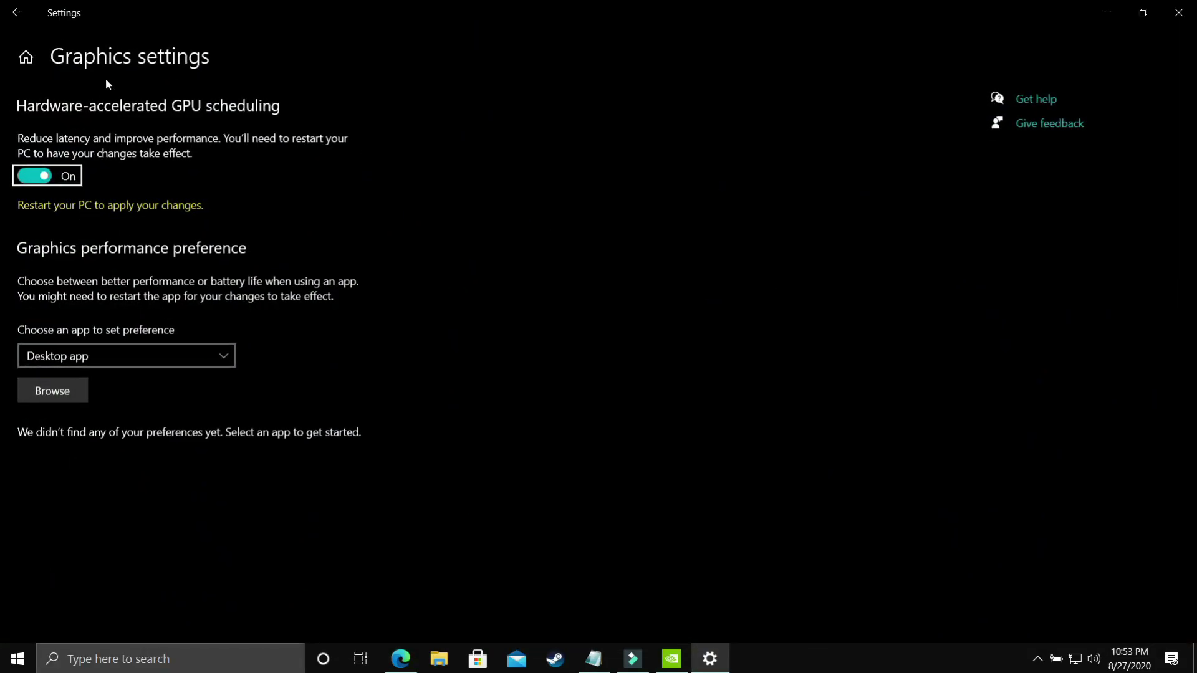
{"action": "left_click", "coordinate": [34, 176]}
{"action": "left_click", "coordinate": [56, 177]}
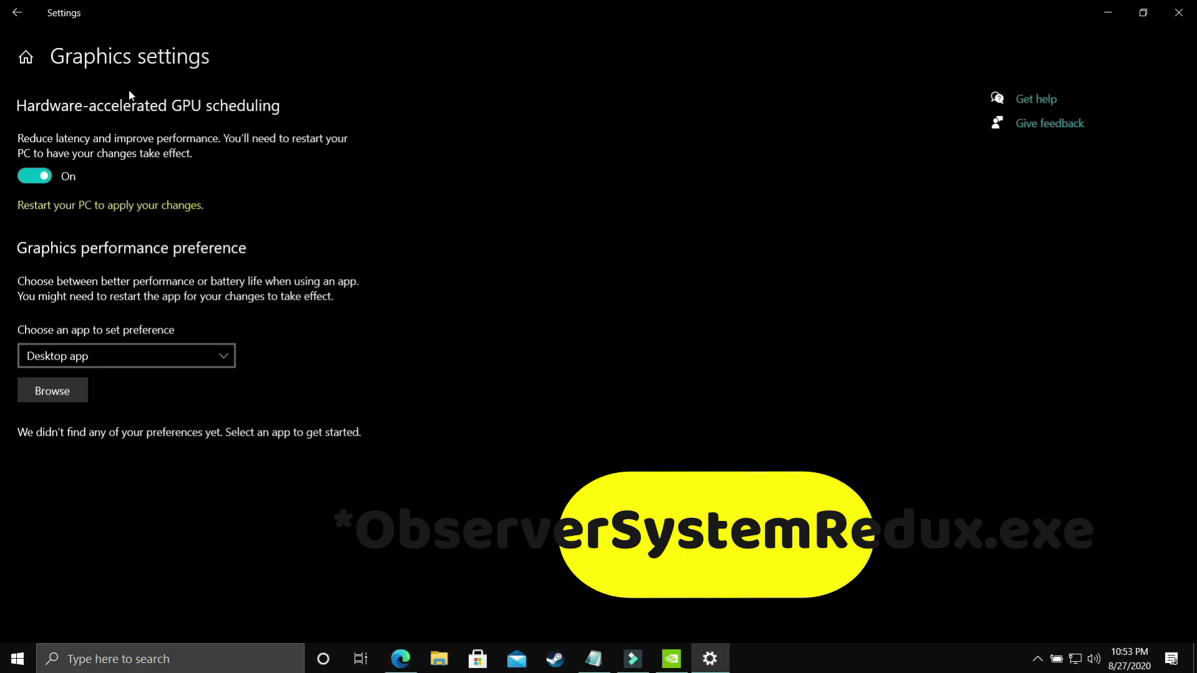
Add NBA2K20 from Steam\steamapps\common\NBA 2K20 as a Desktop app to the graphics preference list.
{"action": "left_click", "coordinate": [83, 358]}
{"action": "left_click", "coordinate": [58, 357]}
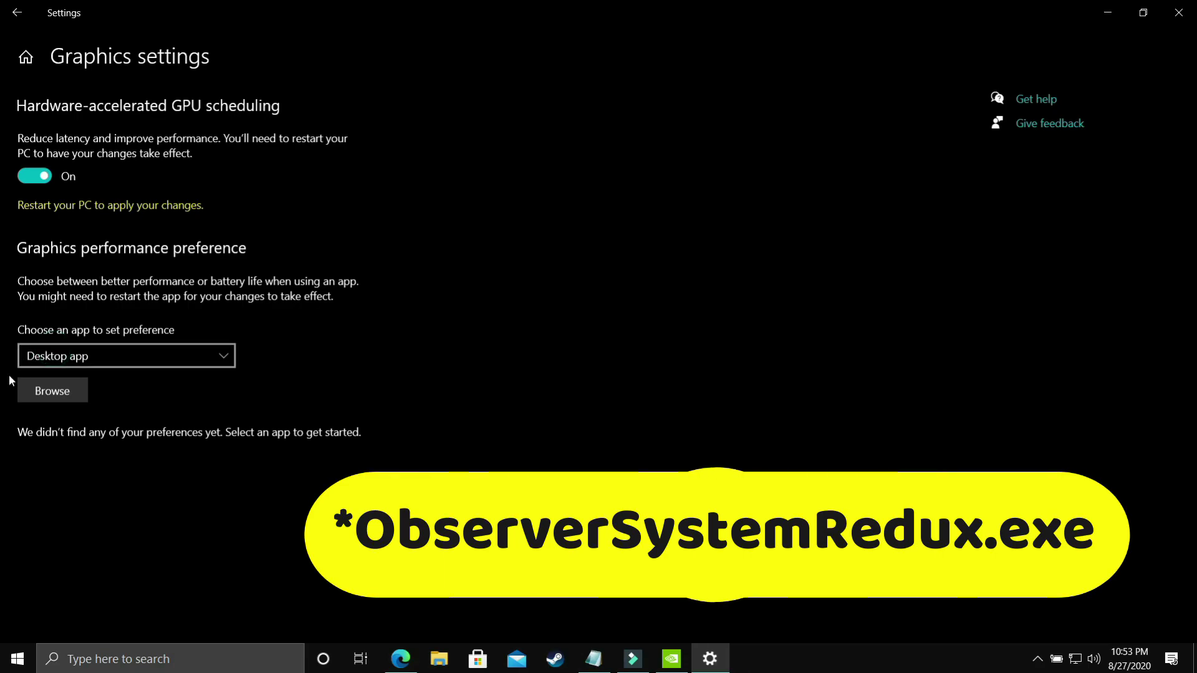
{"action": "left_click", "coordinate": [65, 381]}
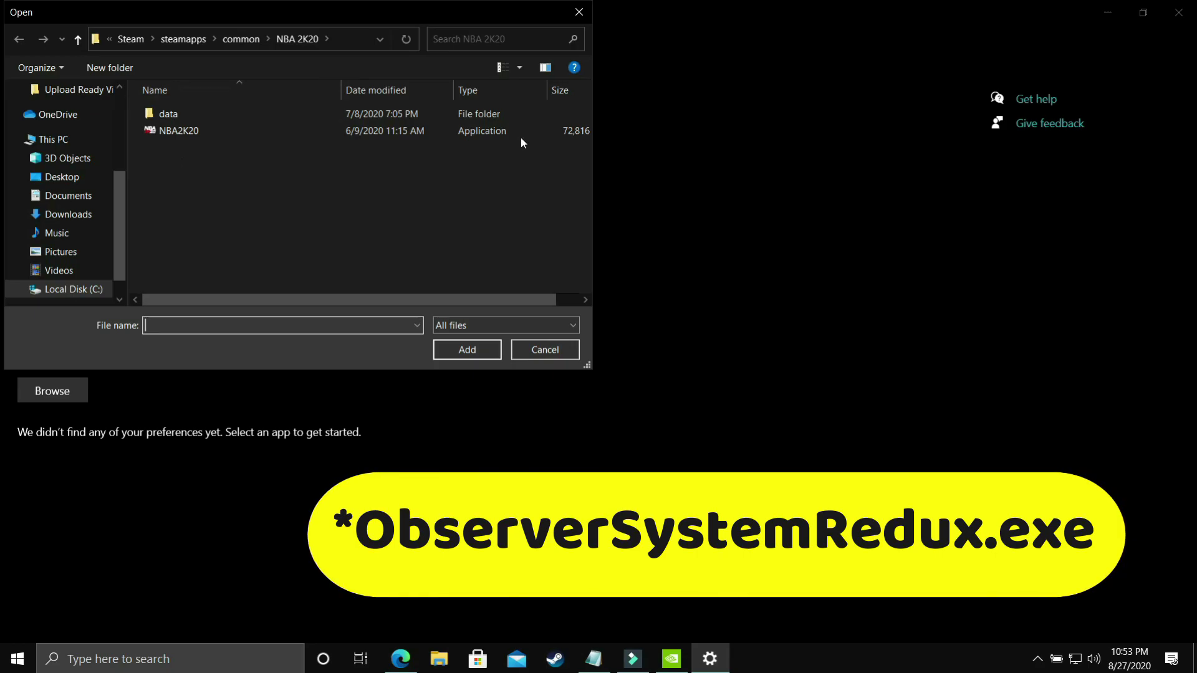
{"action": "double_click", "coordinate": [187, 131]}
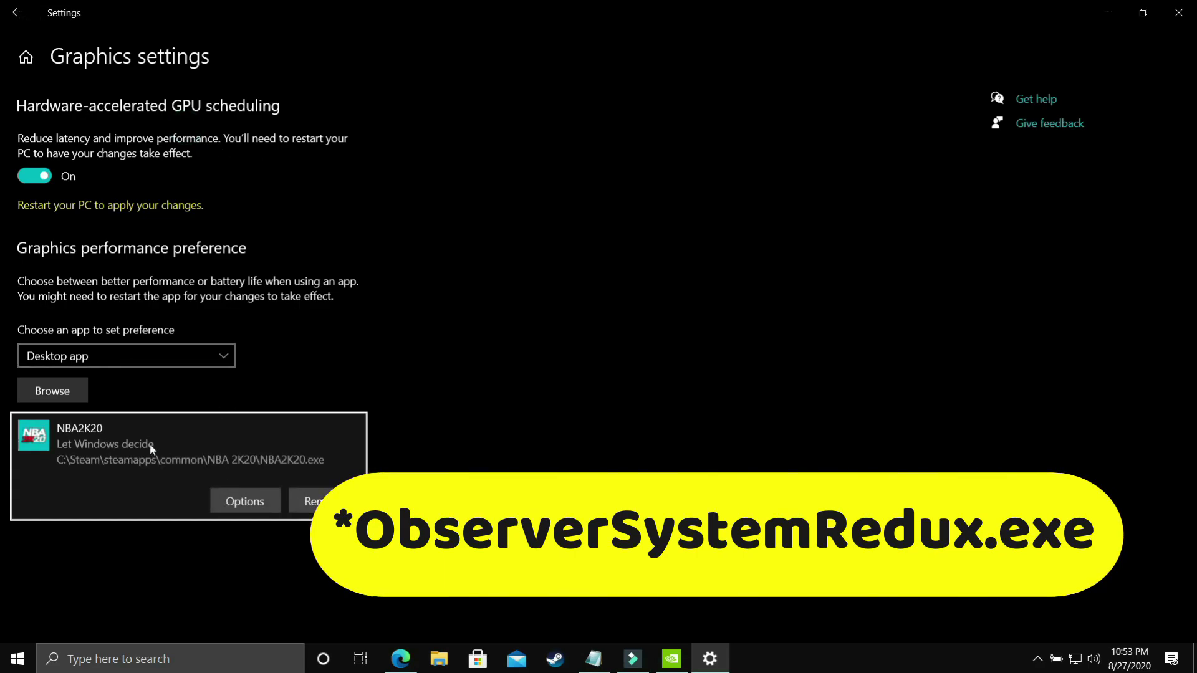
Save High performance (NVIDIA GeForce GTX 1650) for NBA2K20 and return to the desktop.
{"action": "left_click", "coordinate": [272, 501]}
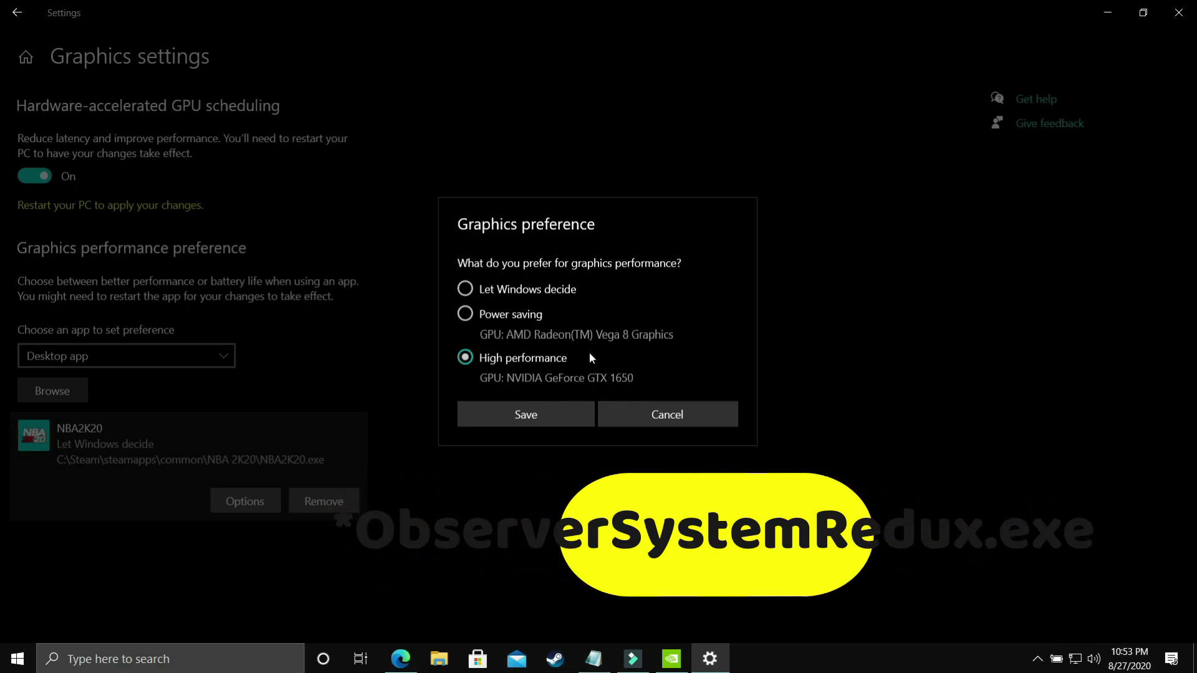
{"action": "left_click", "coordinate": [521, 411]}
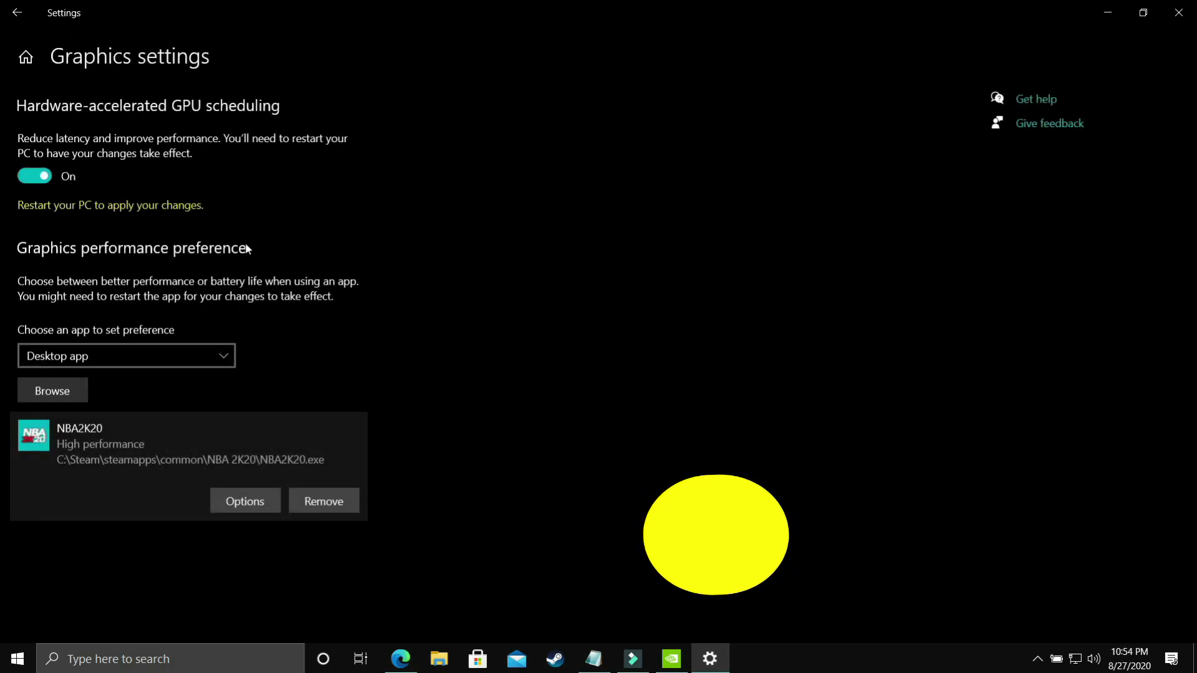
{"action": "key", "text": "super+d"}
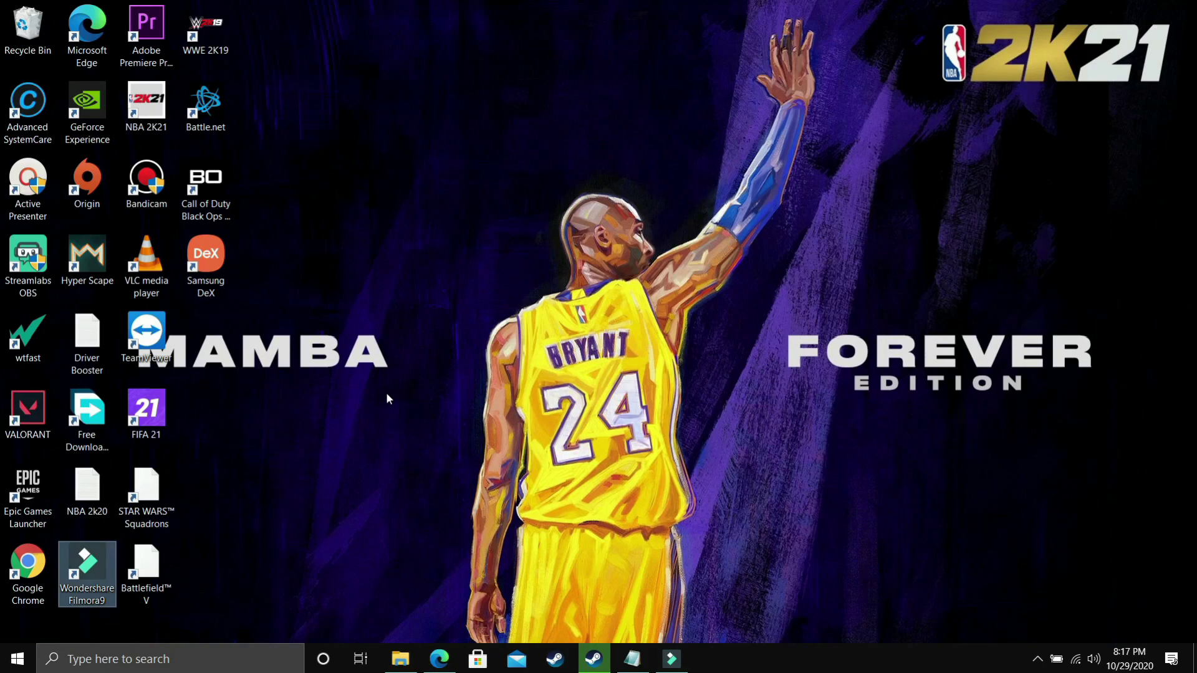
Restore Edge with the Bing 'pc optimizer' results and scroll through the listed optimizer tools.
{"action": "mouse_move", "coordinate": [444, 662]}
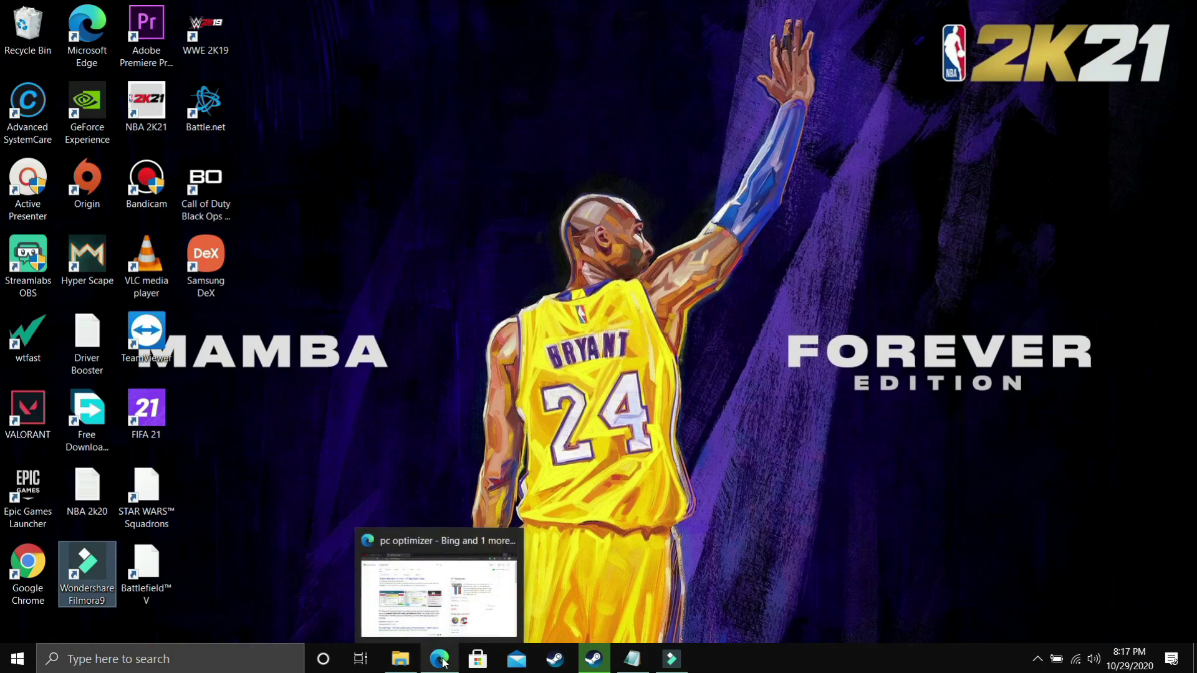
{"action": "left_click", "coordinate": [432, 601]}
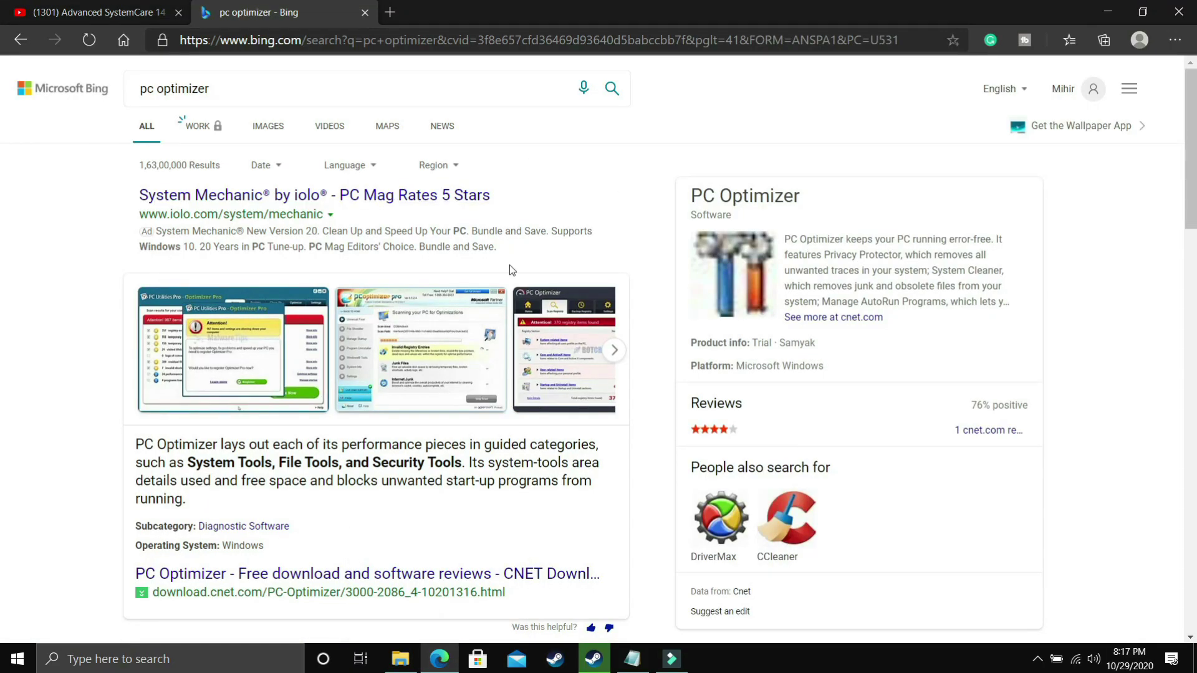
{"action": "scroll", "coordinate": [454, 263], "scroll_direction": "down", "scroll_amount": 3}
{"action": "scroll", "coordinate": [455, 263], "scroll_direction": "up", "scroll_amount": 3}
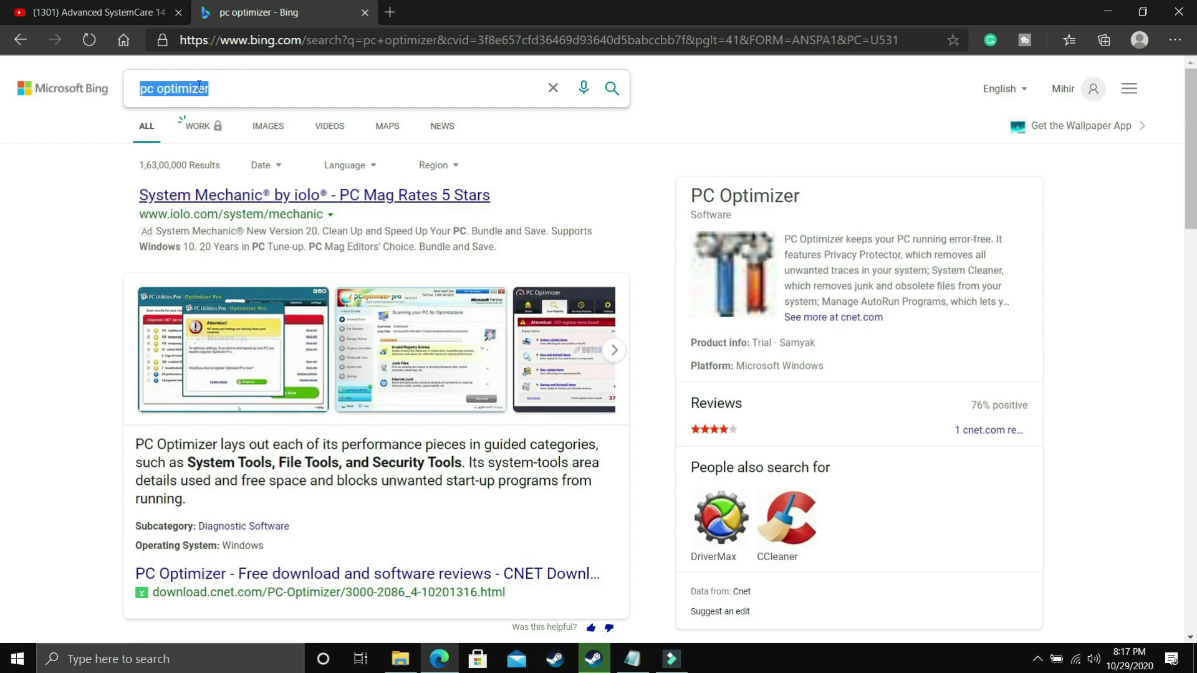
{"action": "left_click", "coordinate": [51, 196]}
{"action": "scroll", "coordinate": [243, 180], "scroll_direction": "down", "scroll_amount": 7}
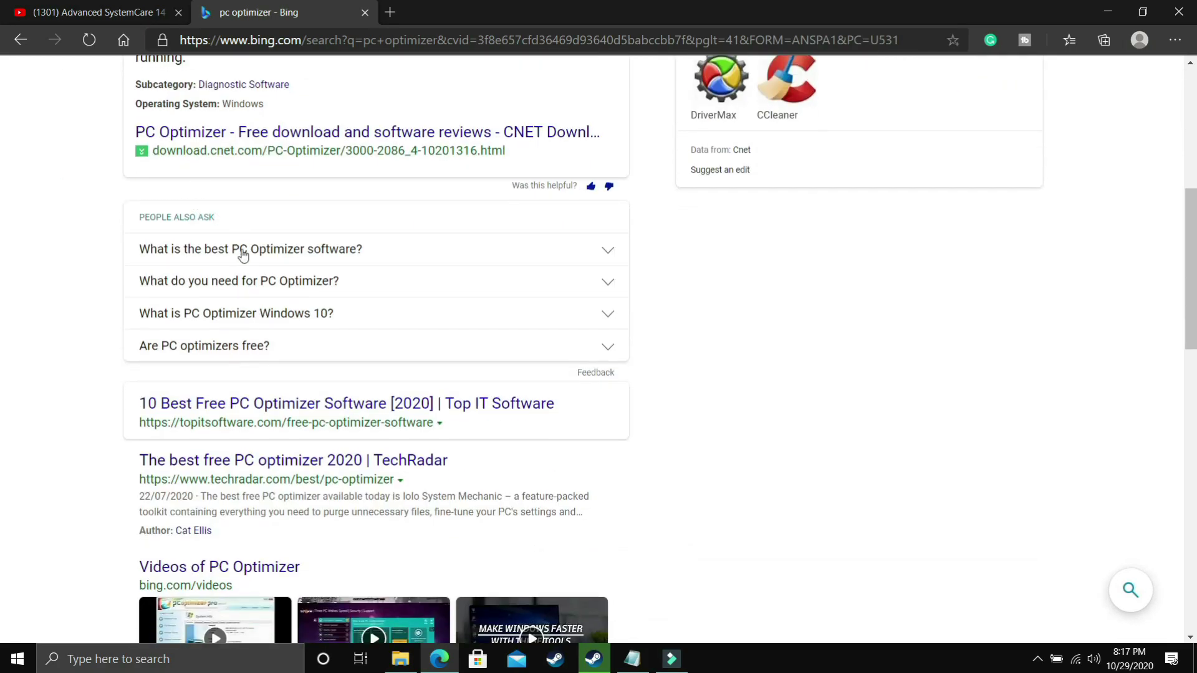
{"action": "scroll", "coordinate": [243, 254], "scroll_direction": "down", "scroll_amount": 10}
{"action": "scroll", "coordinate": [256, 284], "scroll_direction": "down", "scroll_amount": 4}
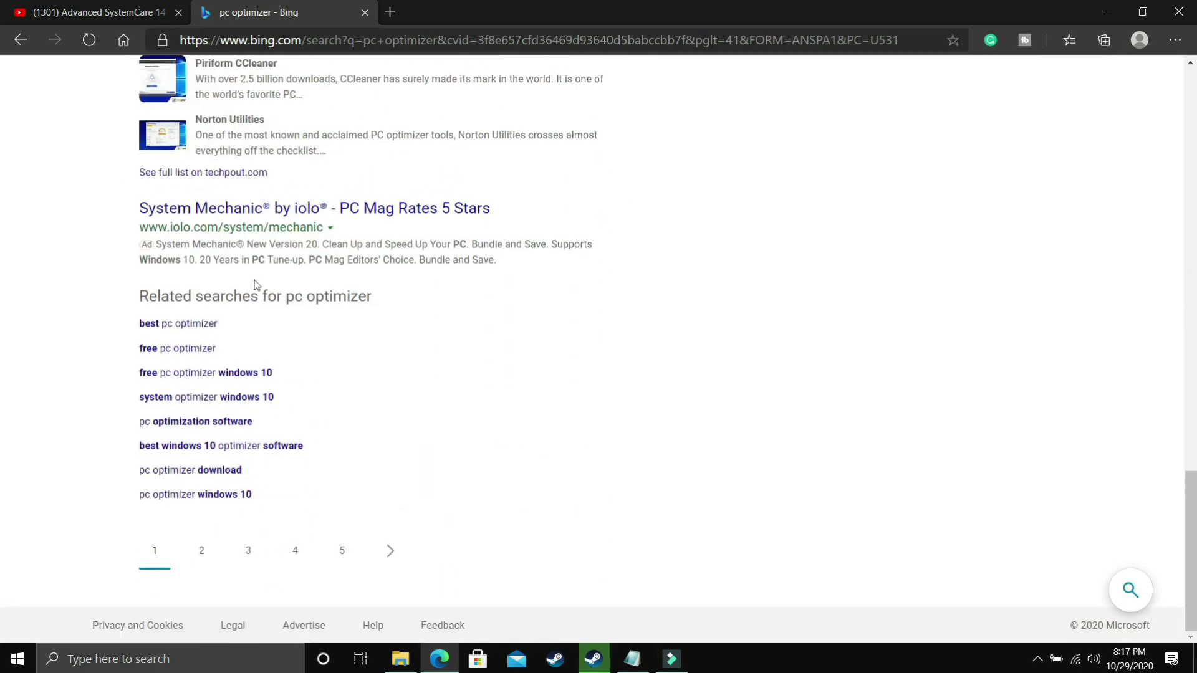
{"action": "scroll", "coordinate": [257, 278], "scroll_direction": "up", "scroll_amount": 15}
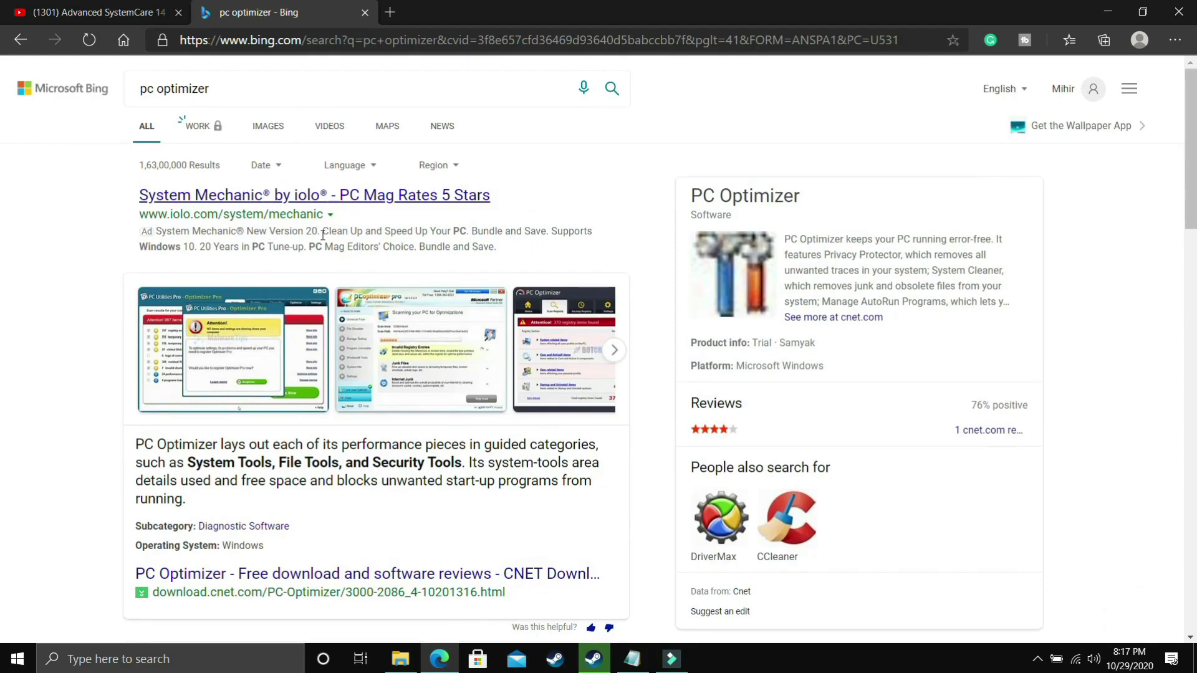
{"action": "mouse_move", "coordinate": [226, 385]}
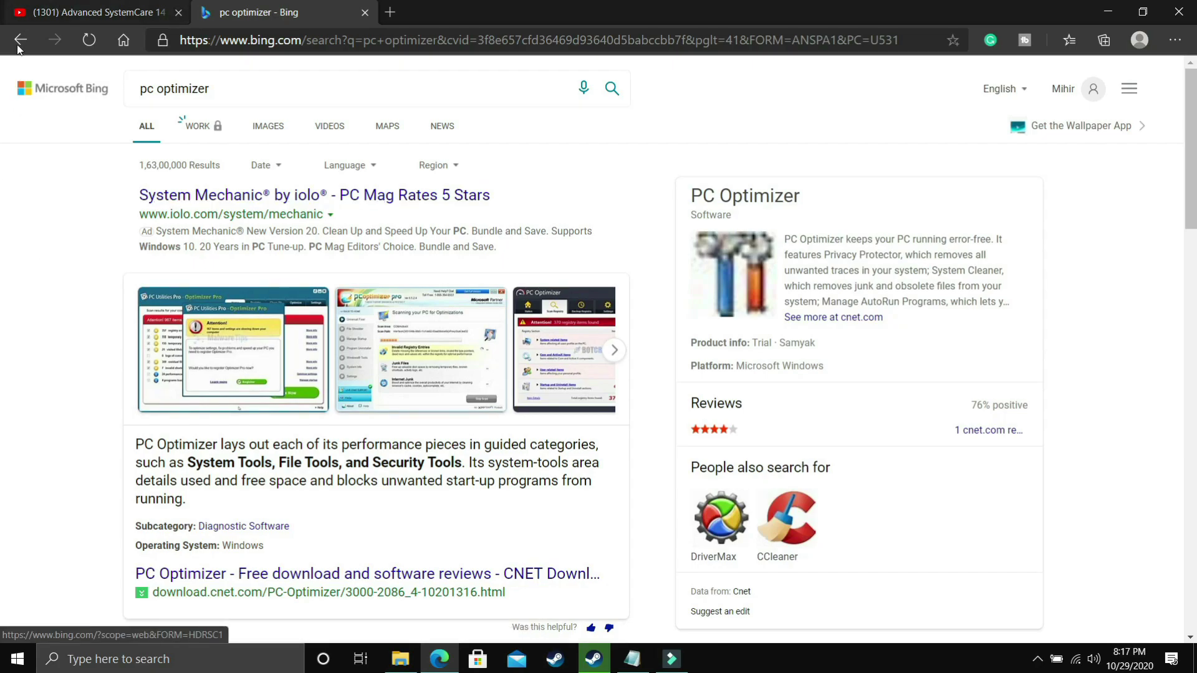
{"action": "scroll", "coordinate": [88, 212], "scroll_direction": "down", "scroll_amount": 3}
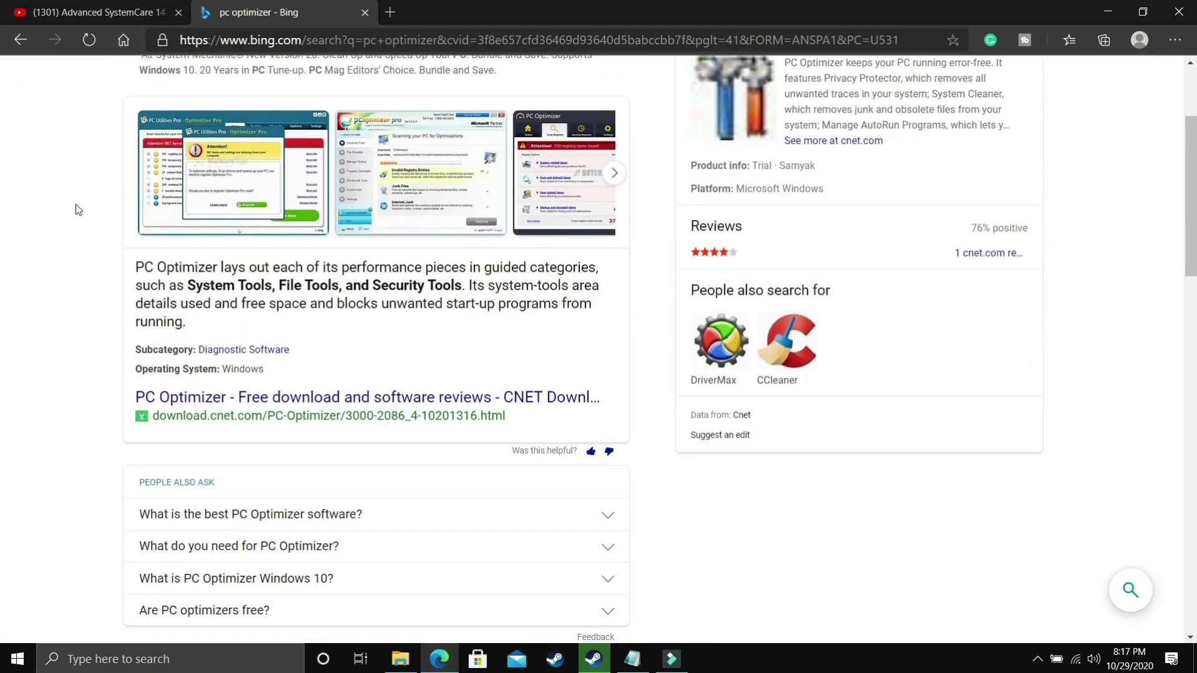
{"action": "scroll", "coordinate": [51, 187], "scroll_direction": "down", "scroll_amount": 9}
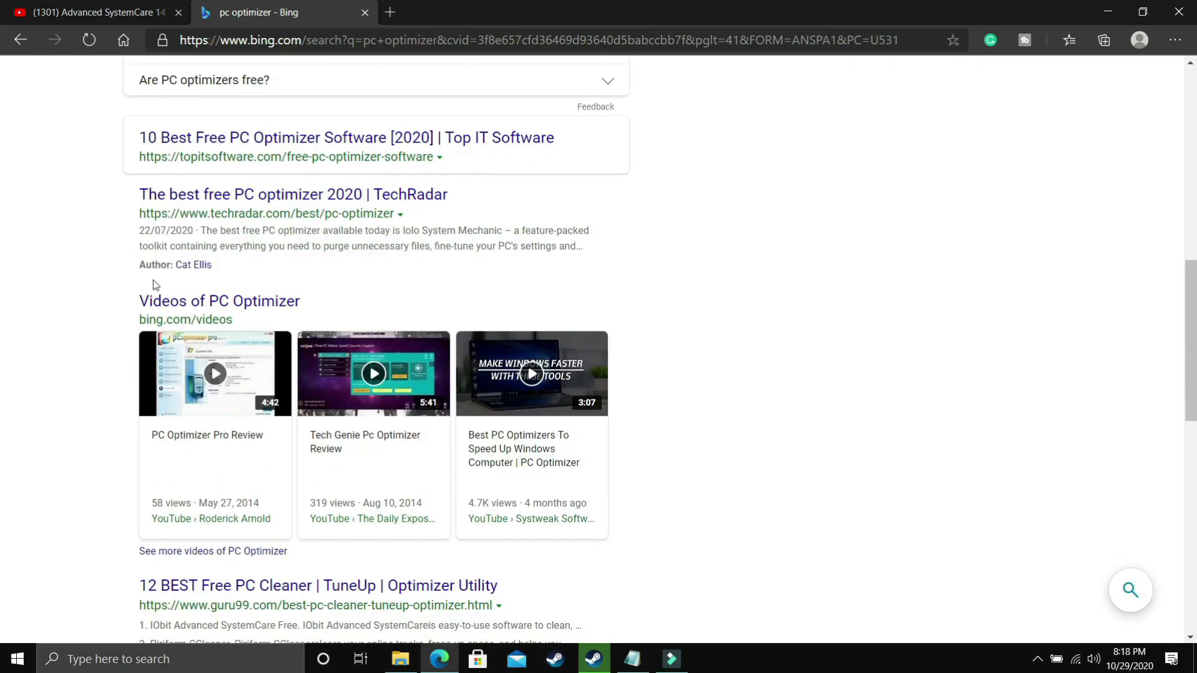
On the YouTube video page, seek back to 4:36, then forward to 4:42.
{"action": "left_click", "coordinate": [115, 7]}
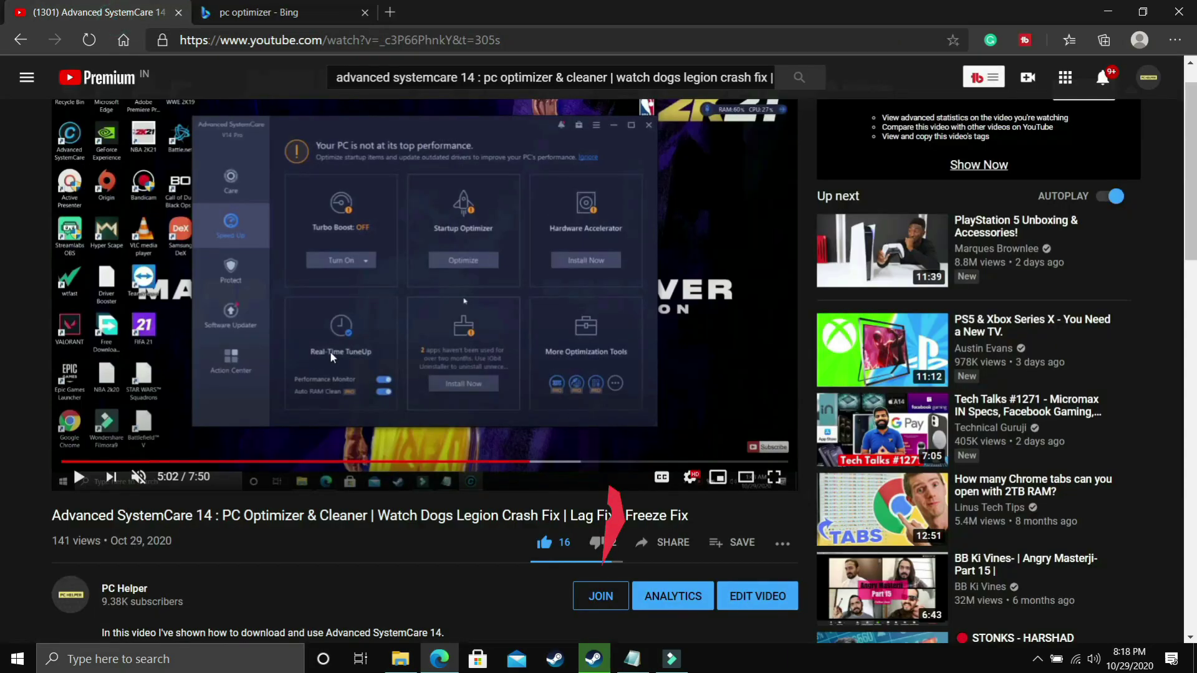
{"action": "left_click_drag", "start_coordinate": [49, 524], "coordinate": [354, 530]}
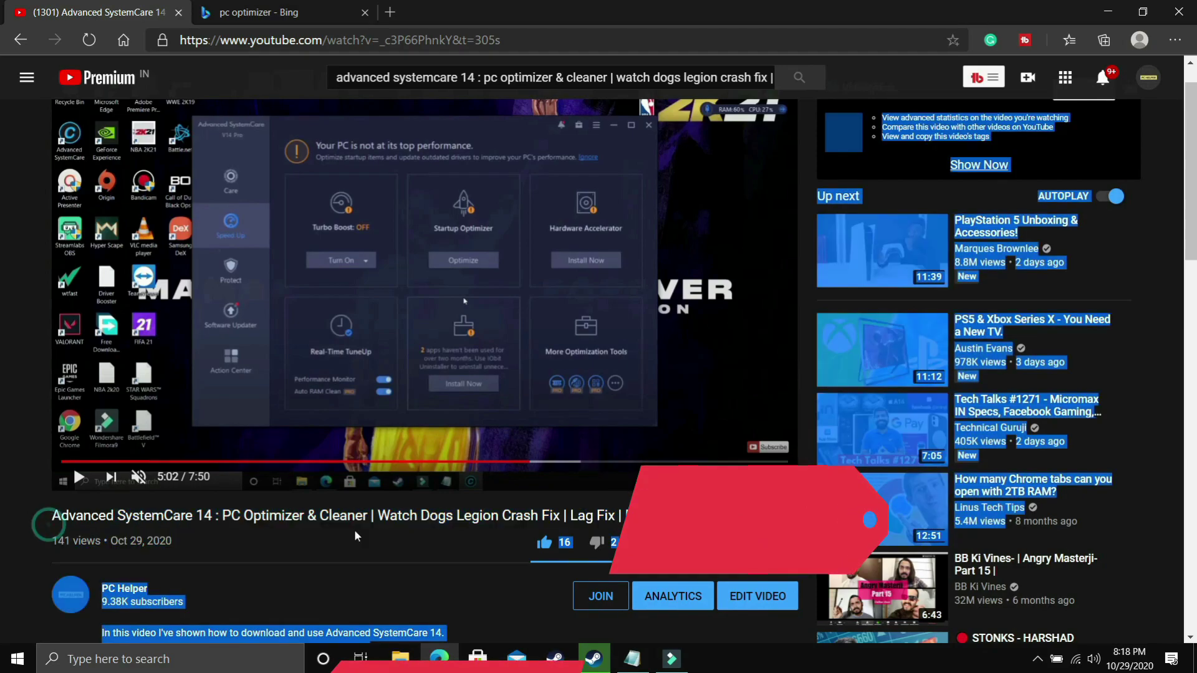
{"action": "left_click", "coordinate": [390, 533]}
{"action": "scroll", "coordinate": [383, 533], "scroll_direction": "up", "scroll_amount": 1}
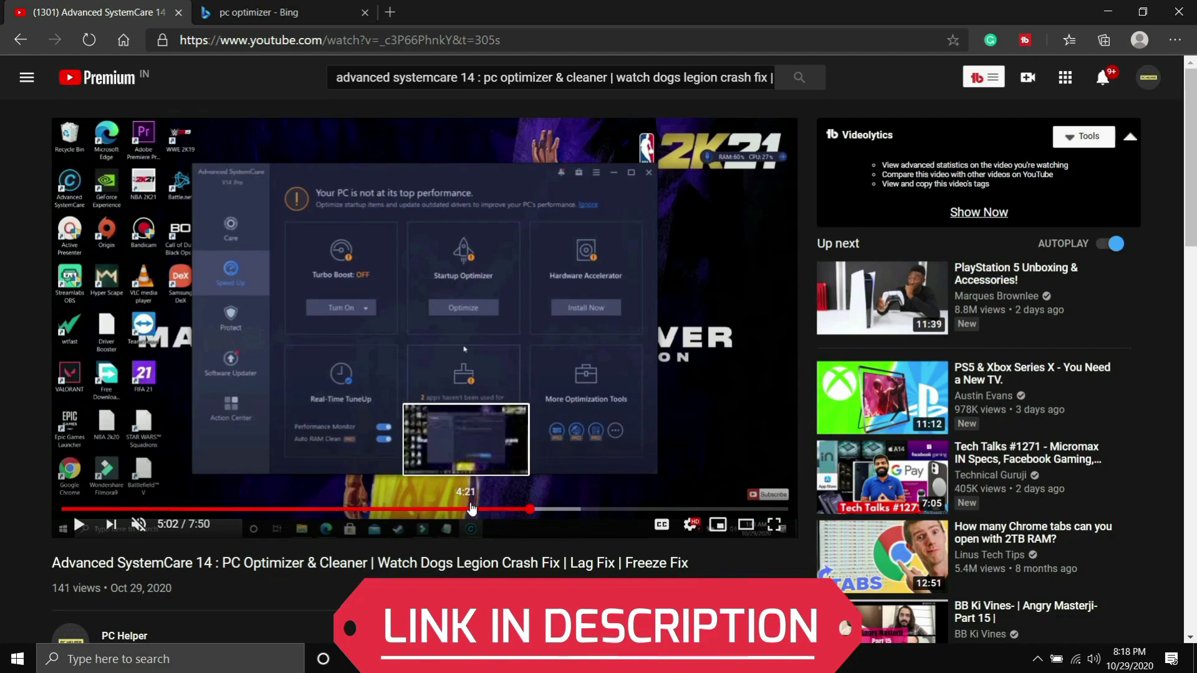
{"action": "left_click", "coordinate": [491, 510]}
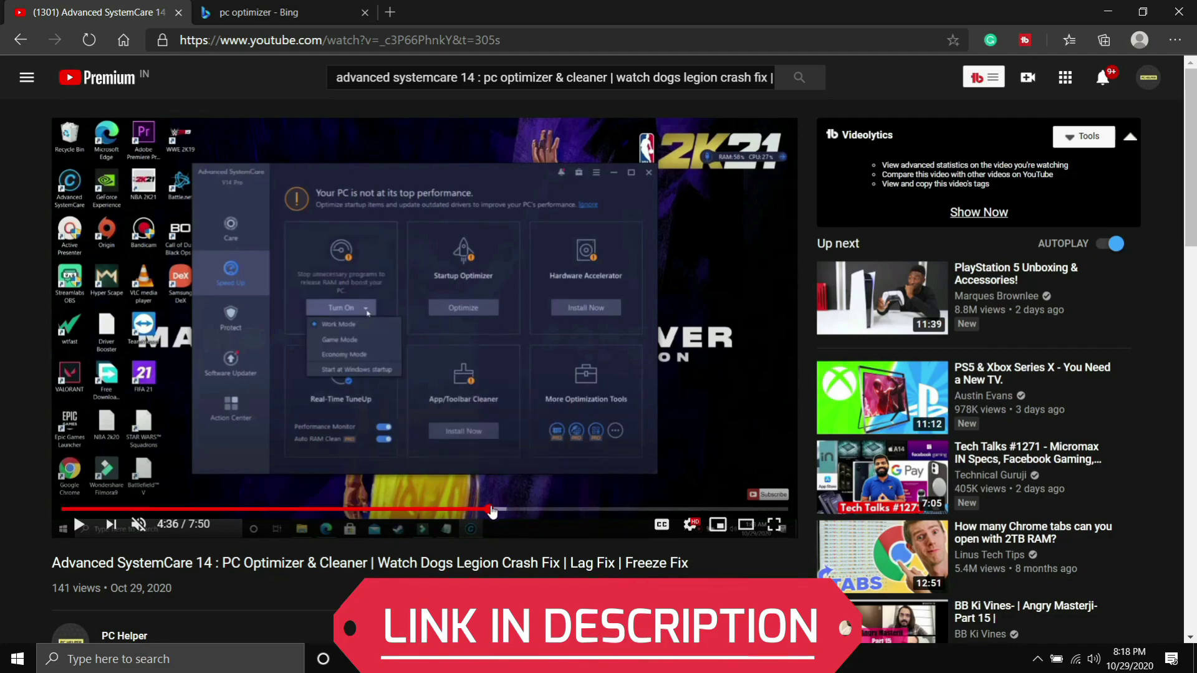
{"action": "left_click", "coordinate": [494, 511]}
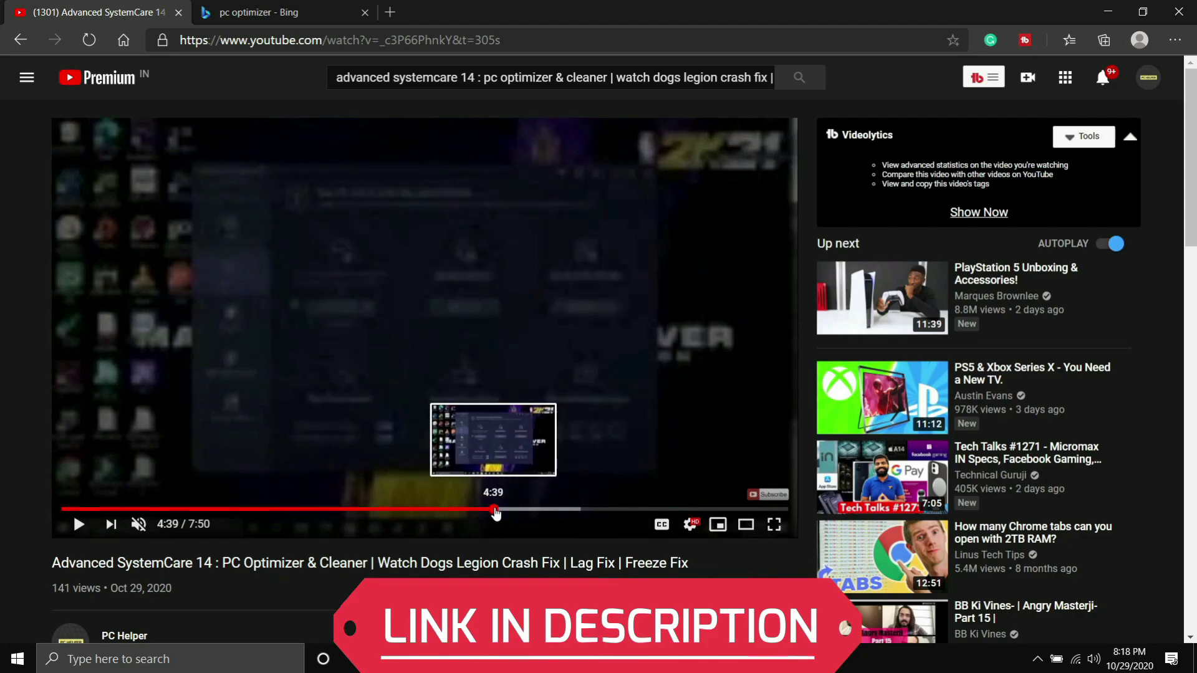
{"action": "left_click", "coordinate": [497, 513]}
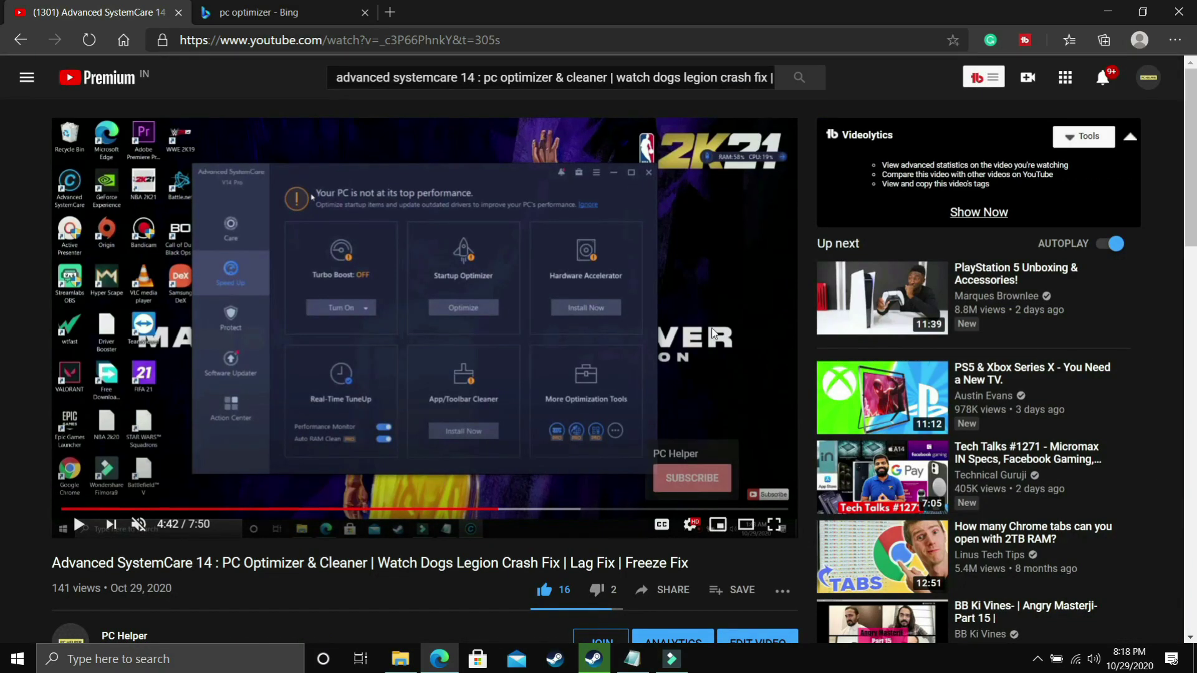
Expand the video's full description to reveal the extra download link.
{"action": "scroll", "coordinate": [285, 485], "scroll_direction": "down", "scroll_amount": 5}
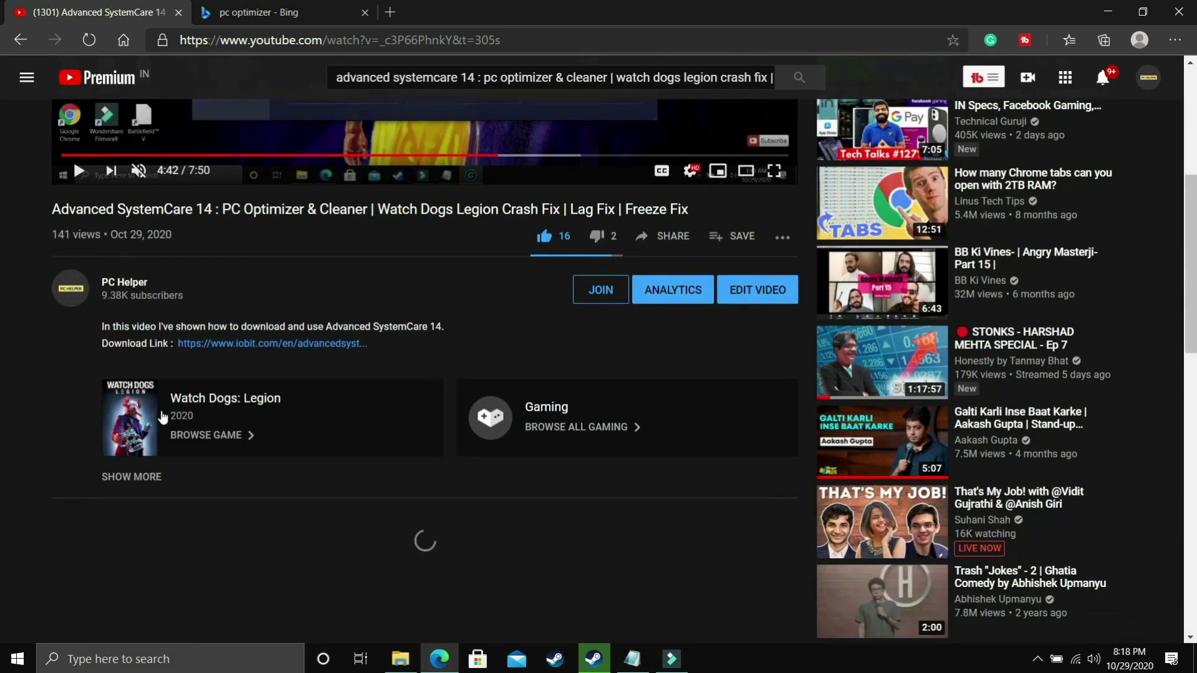
{"action": "left_click", "coordinate": [137, 476]}
{"action": "scroll", "coordinate": [275, 422], "scroll_direction": "down", "scroll_amount": 5}
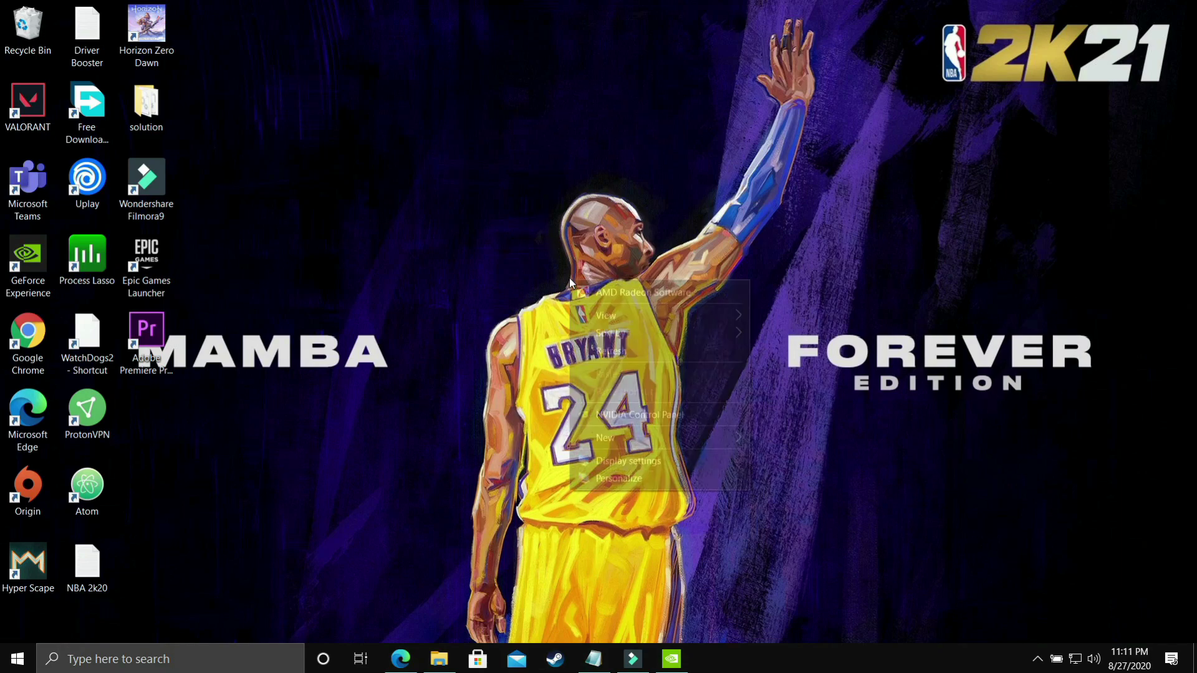
Launch NVIDIA Control Panel from the desktop's right-click menu.
{"action": "right_click", "coordinate": [570, 279]}
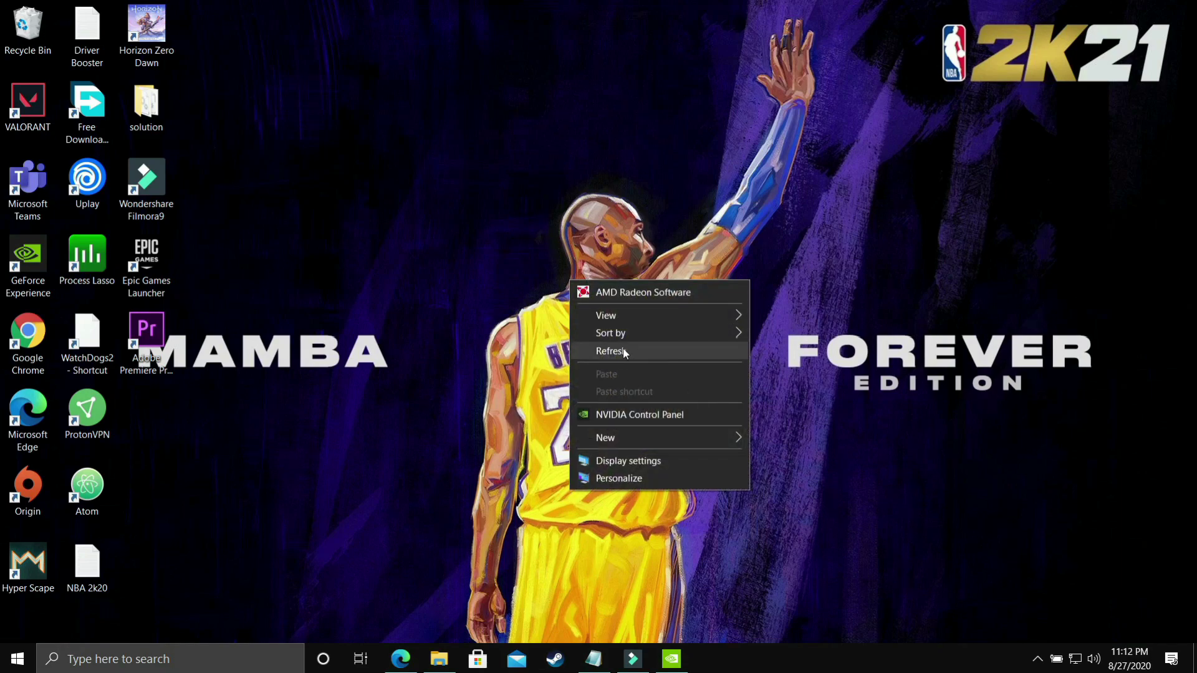
{"action": "left_click", "coordinate": [667, 416]}
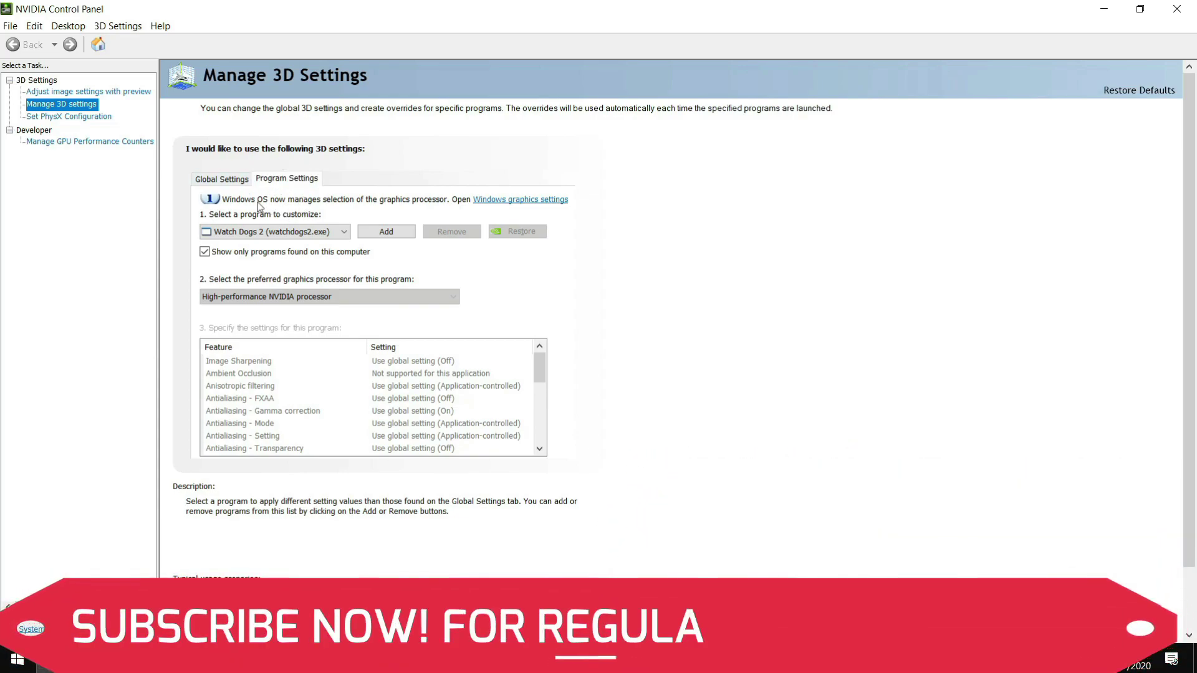
Under Program Settings, select NBA 2K20 (nba2k20.exe) as the program to customize.
{"action": "left_click", "coordinate": [222, 179]}
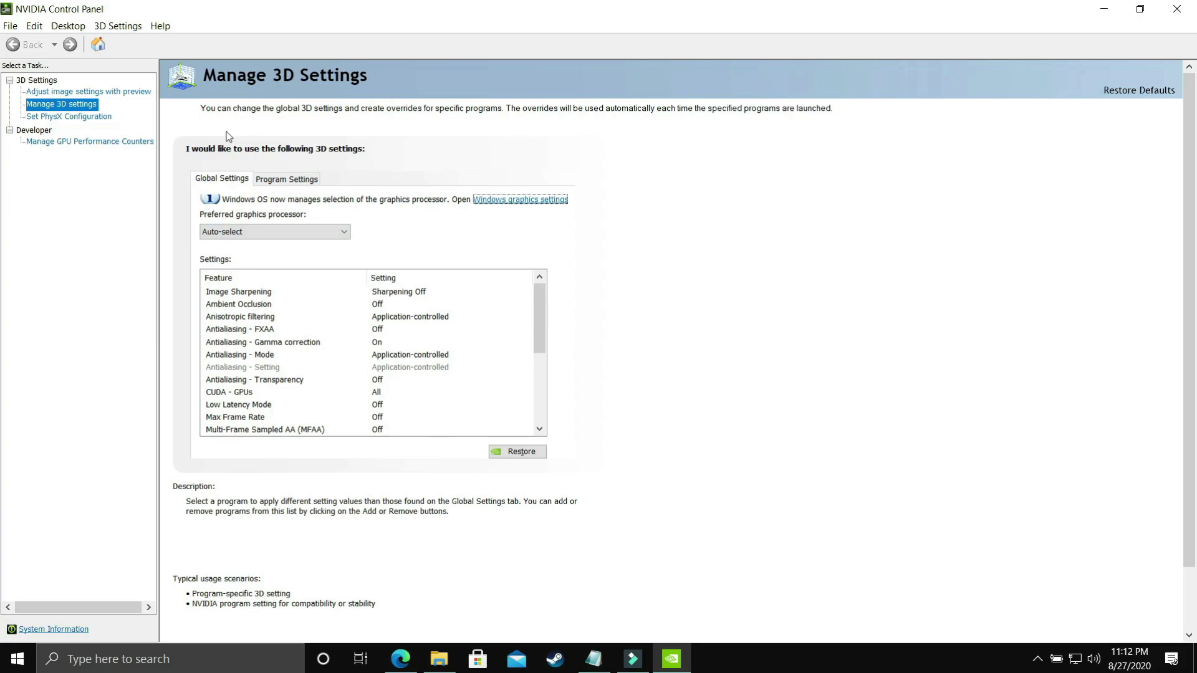
{"action": "left_click", "coordinate": [301, 181]}
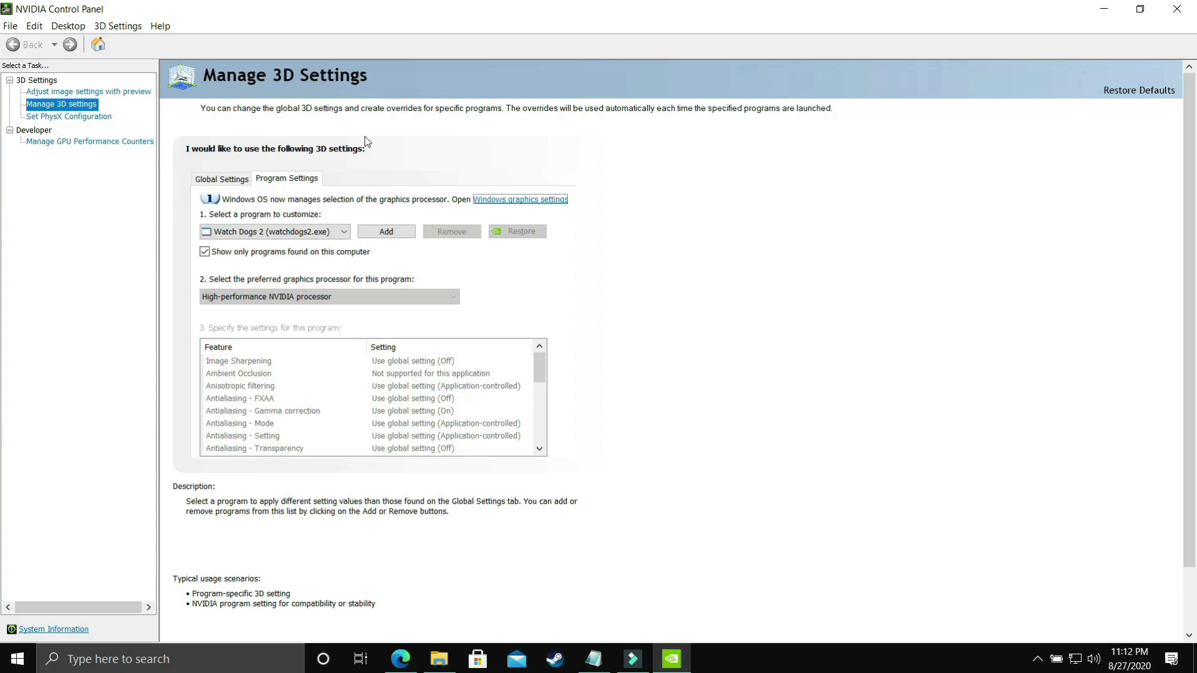
{"action": "left_click", "coordinate": [267, 232]}
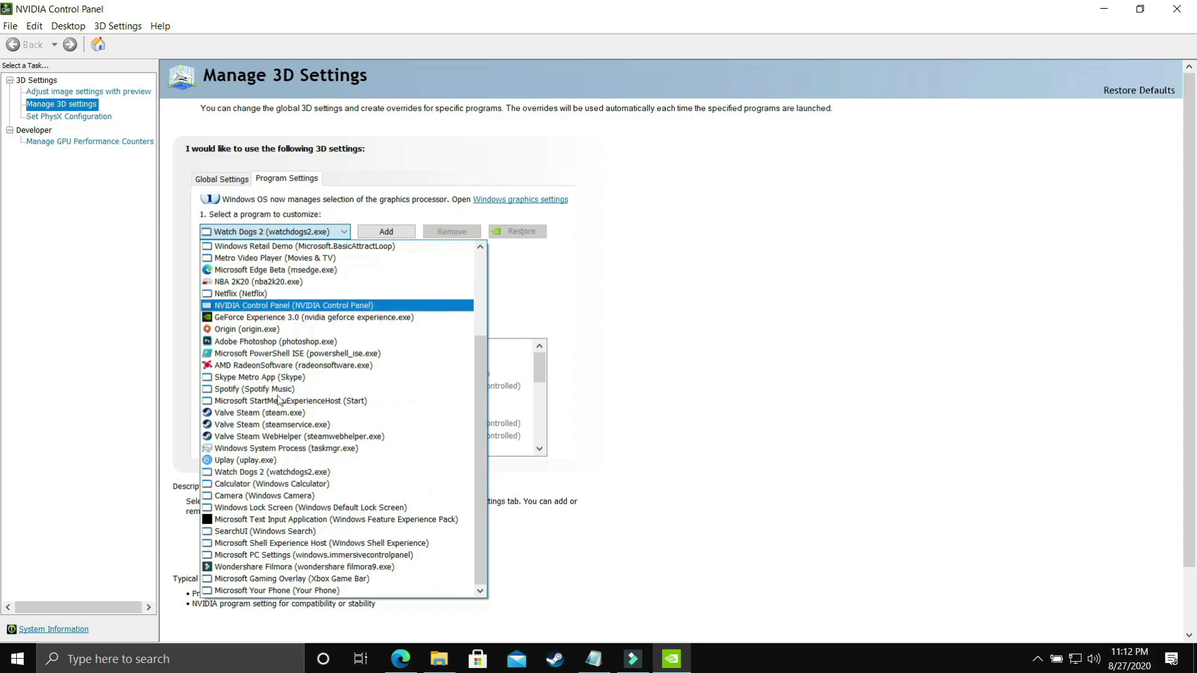
{"action": "left_click", "coordinate": [285, 282]}
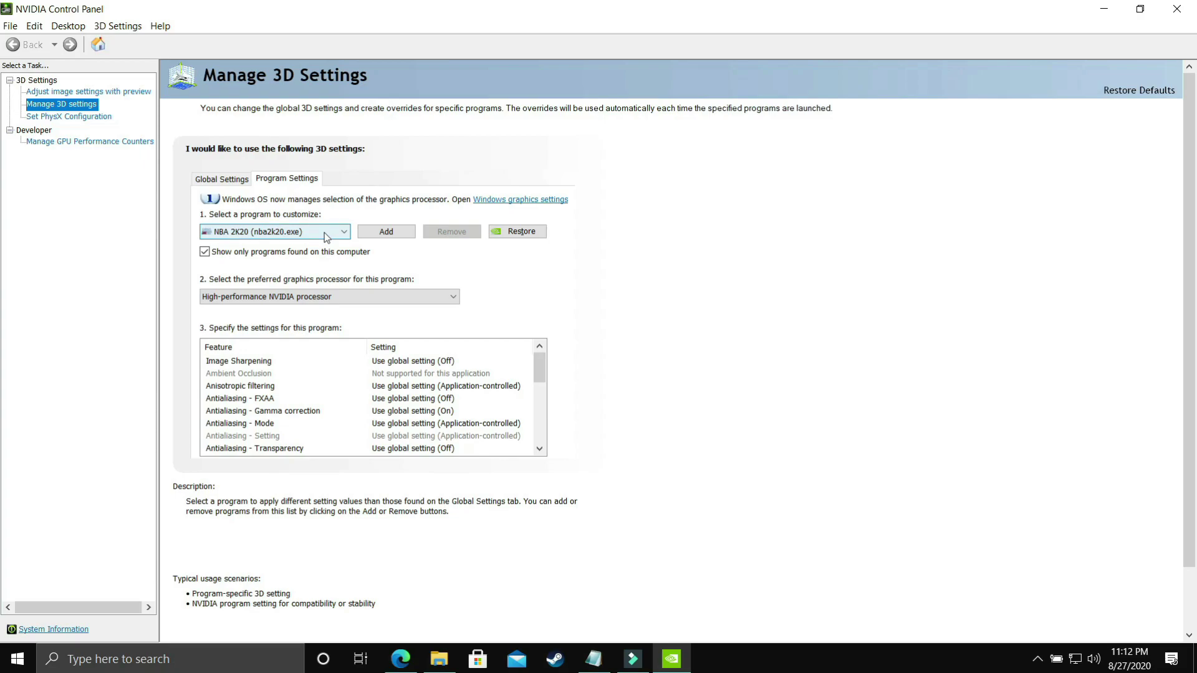
Set NBA 2K20 to High-performance NVIDIA processor and Prefer maximum performance power mode, then apply.
{"action": "left_click", "coordinate": [256, 300]}
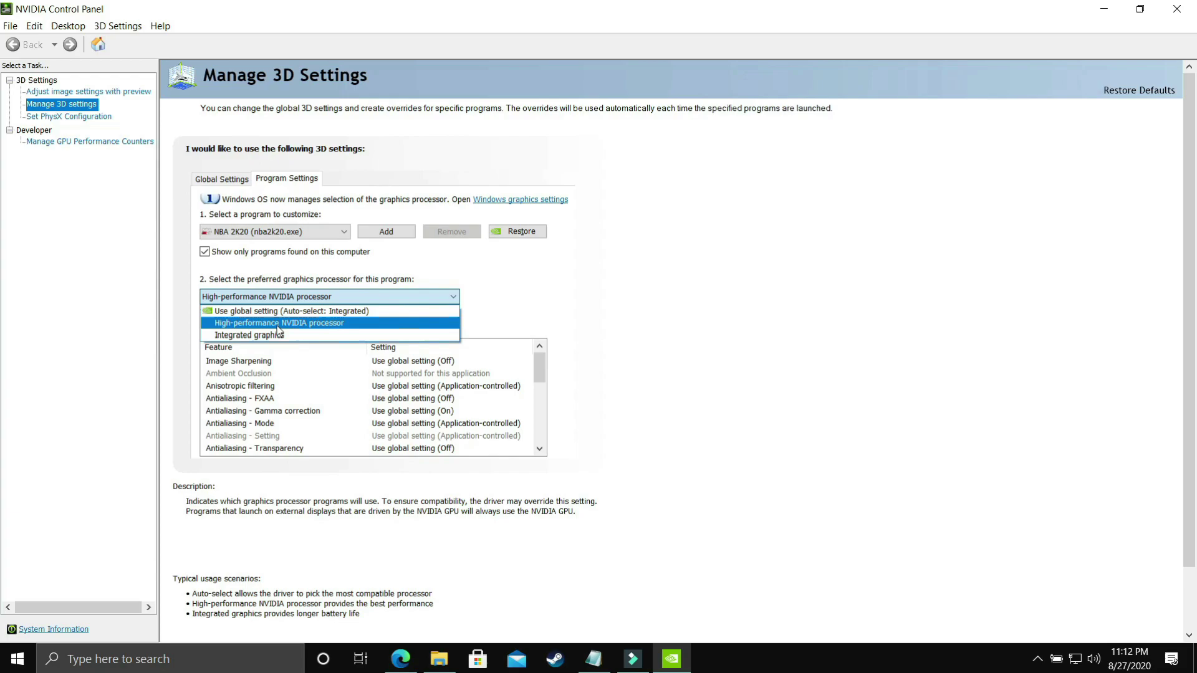
{"action": "left_click", "coordinate": [278, 324]}
{"action": "scroll", "coordinate": [310, 405], "scroll_direction": "down", "scroll_amount": 2}
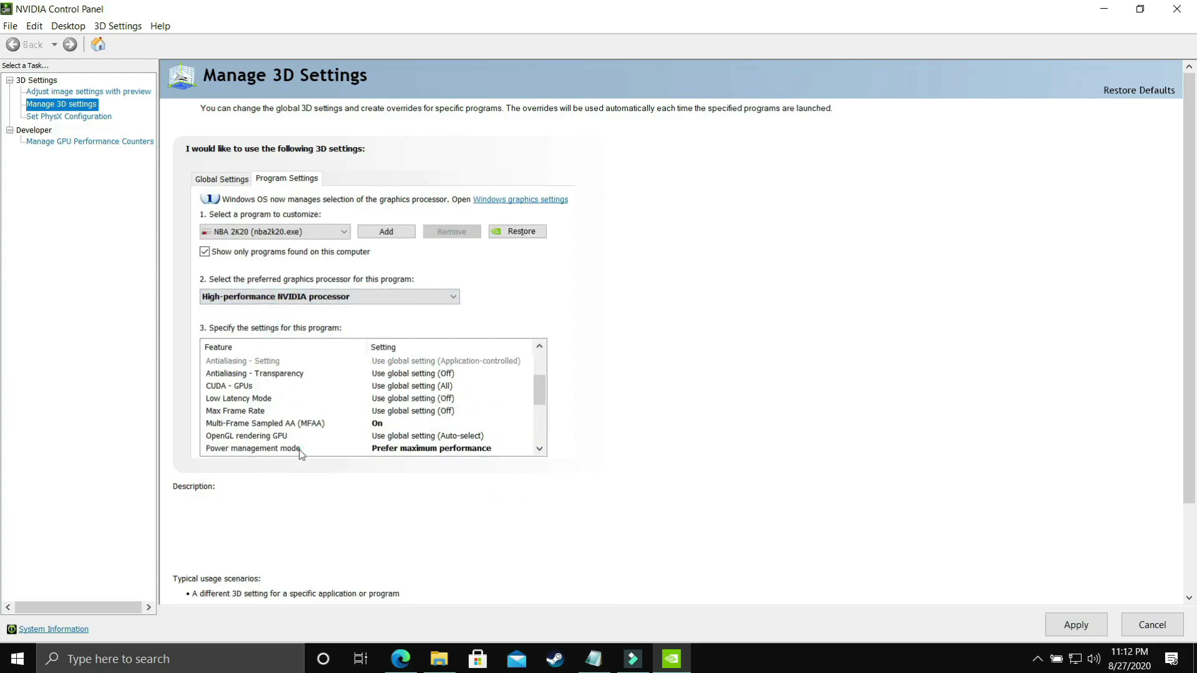
{"action": "left_click", "coordinate": [299, 448]}
{"action": "left_click", "coordinate": [374, 450]}
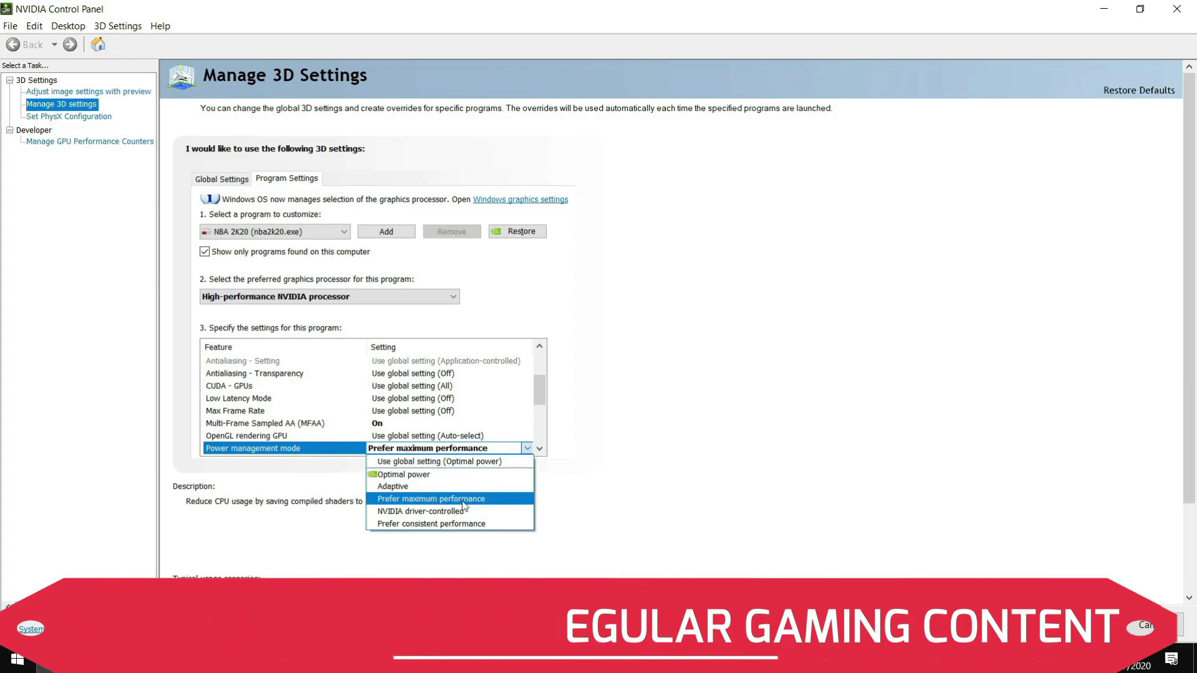
{"action": "left_click", "coordinate": [443, 501]}
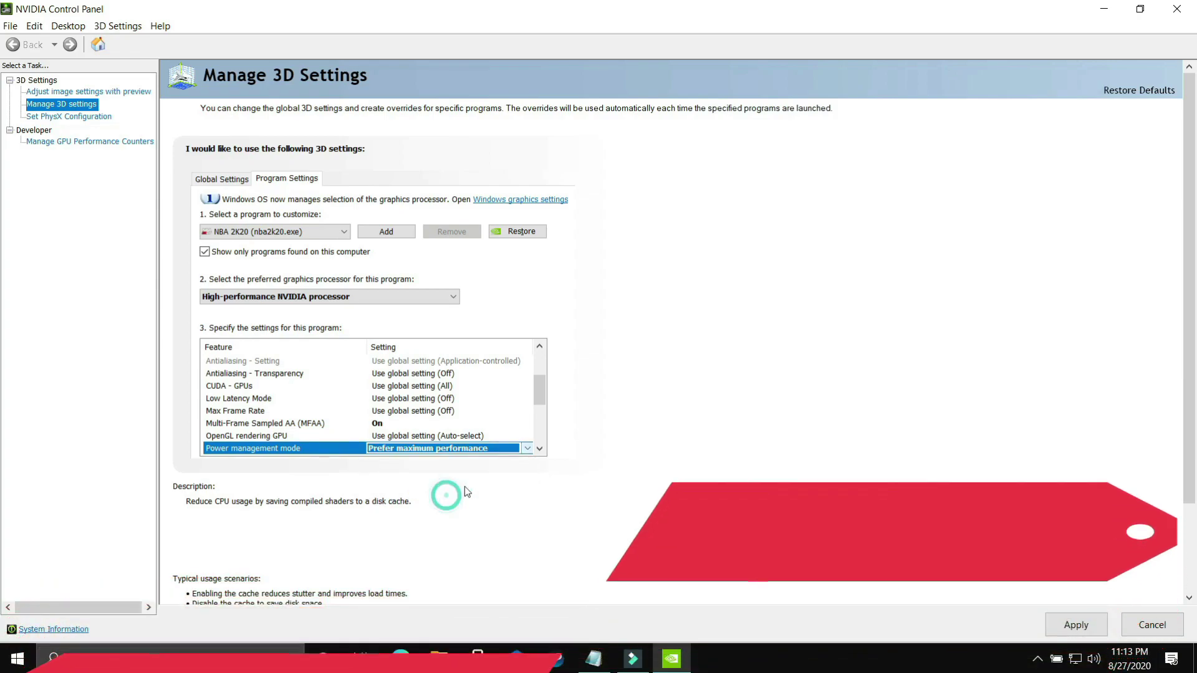
{"action": "left_click", "coordinate": [1063, 624]}
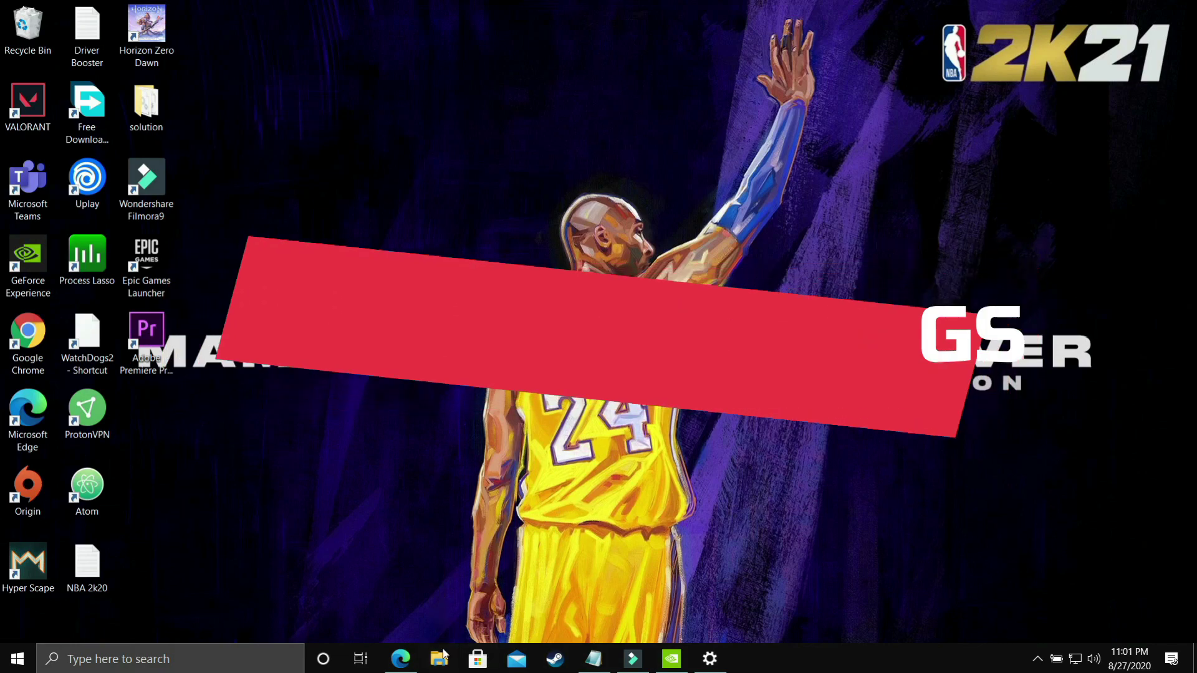
Open File Explorer and bring up This PC's Properties.
{"action": "left_click", "coordinate": [439, 658]}
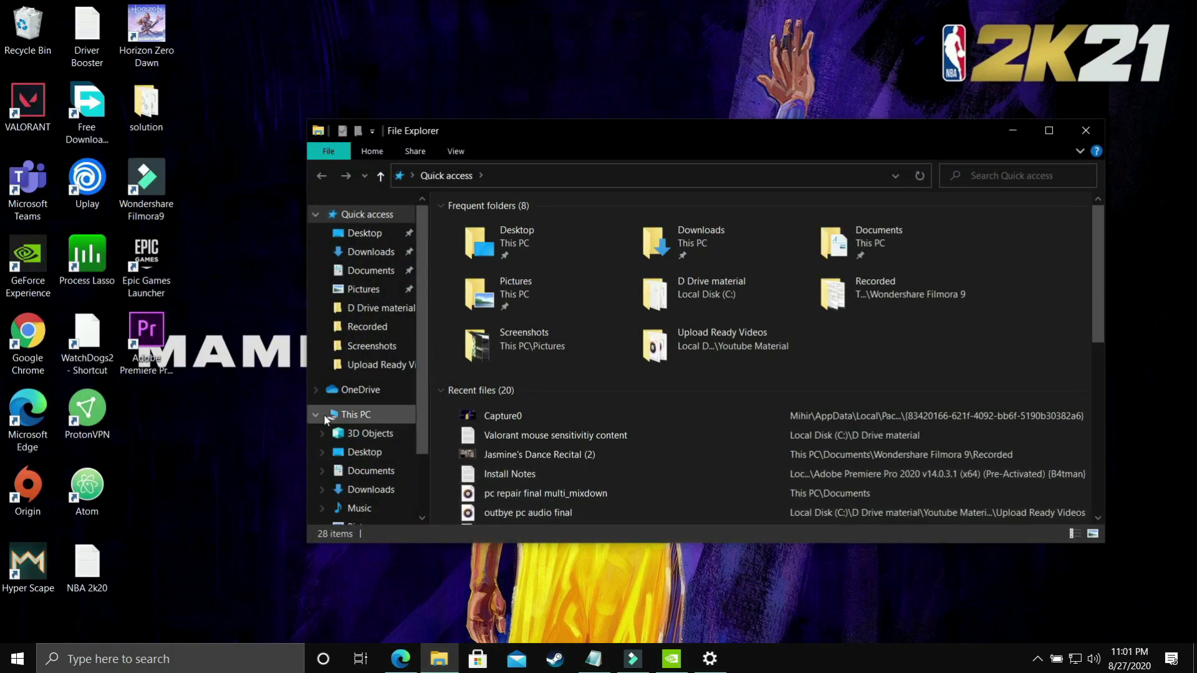
{"action": "right_click", "coordinate": [371, 422]}
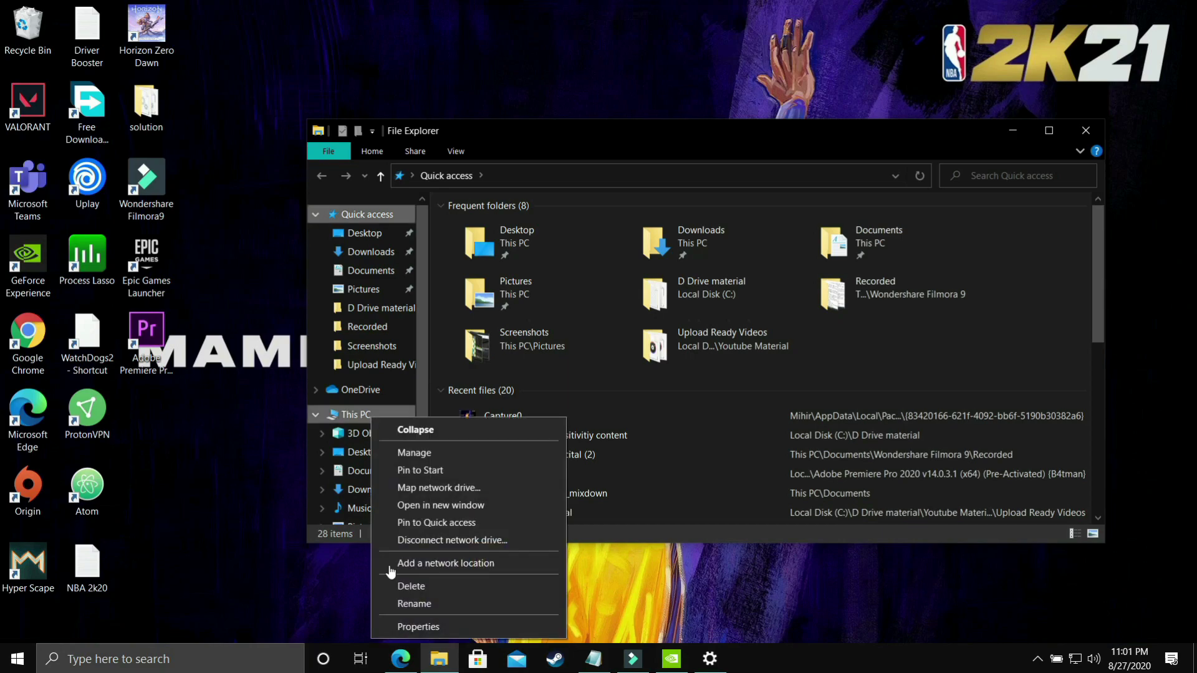
{"action": "left_click", "coordinate": [424, 627]}
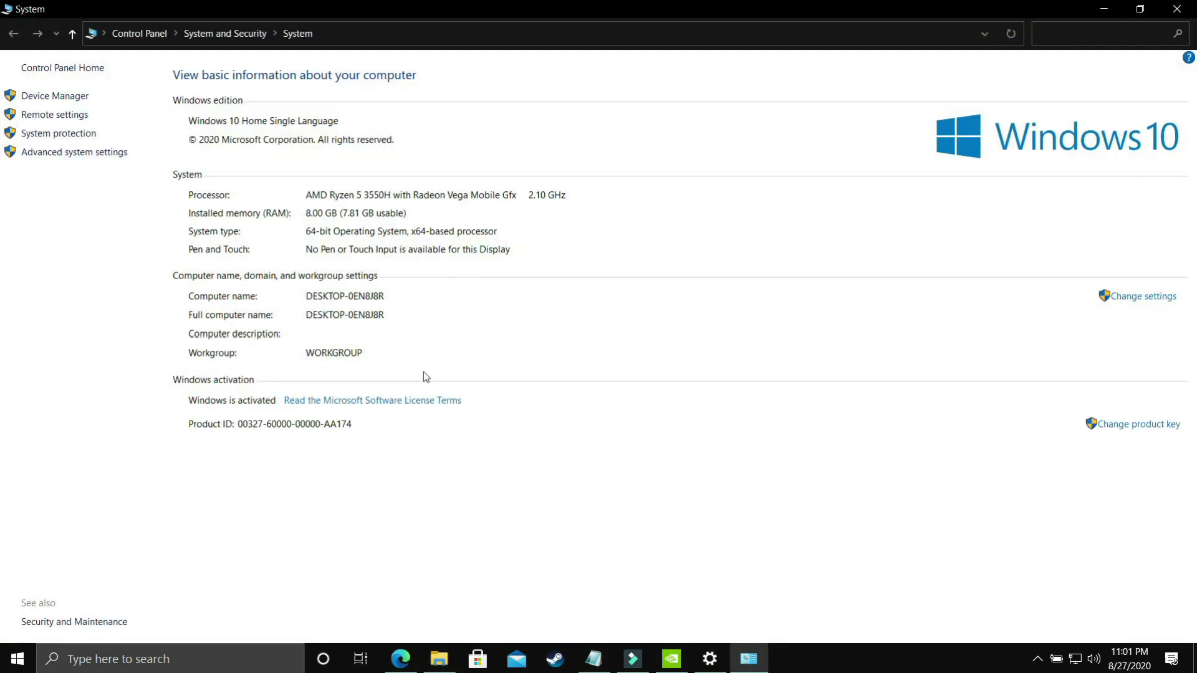
In Advanced system settings, set Performance Options visual effects to Adjust for best performance and apply.
{"action": "left_click", "coordinate": [93, 153]}
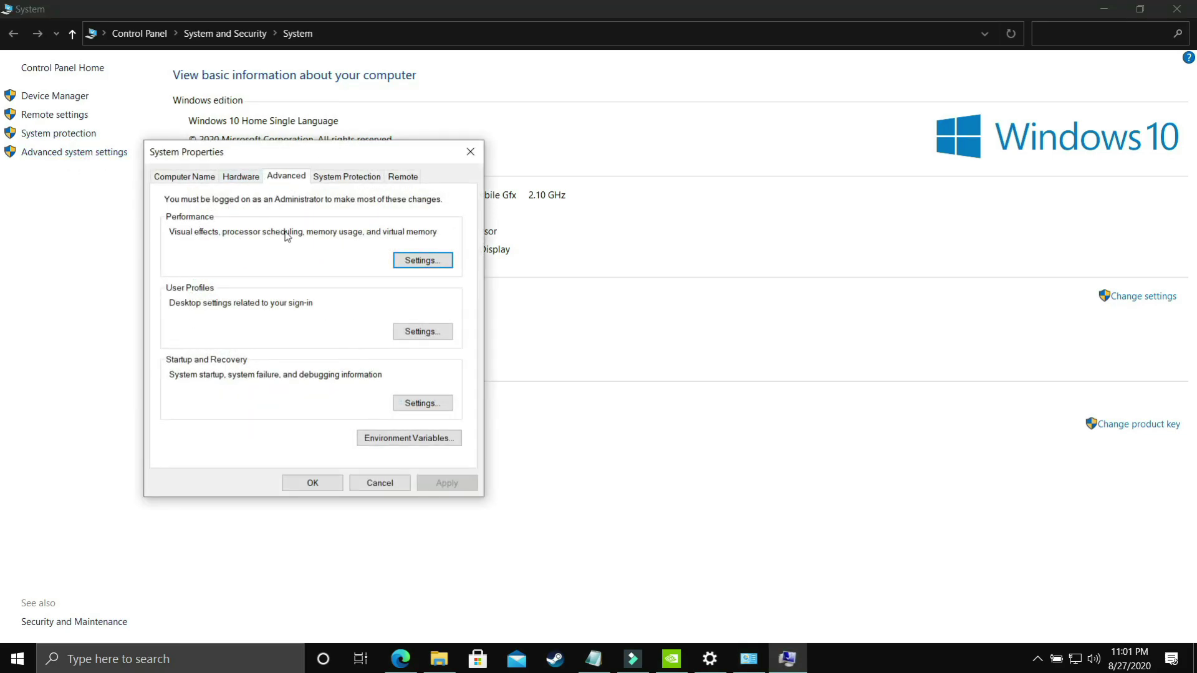
{"action": "left_click", "coordinate": [416, 266]}
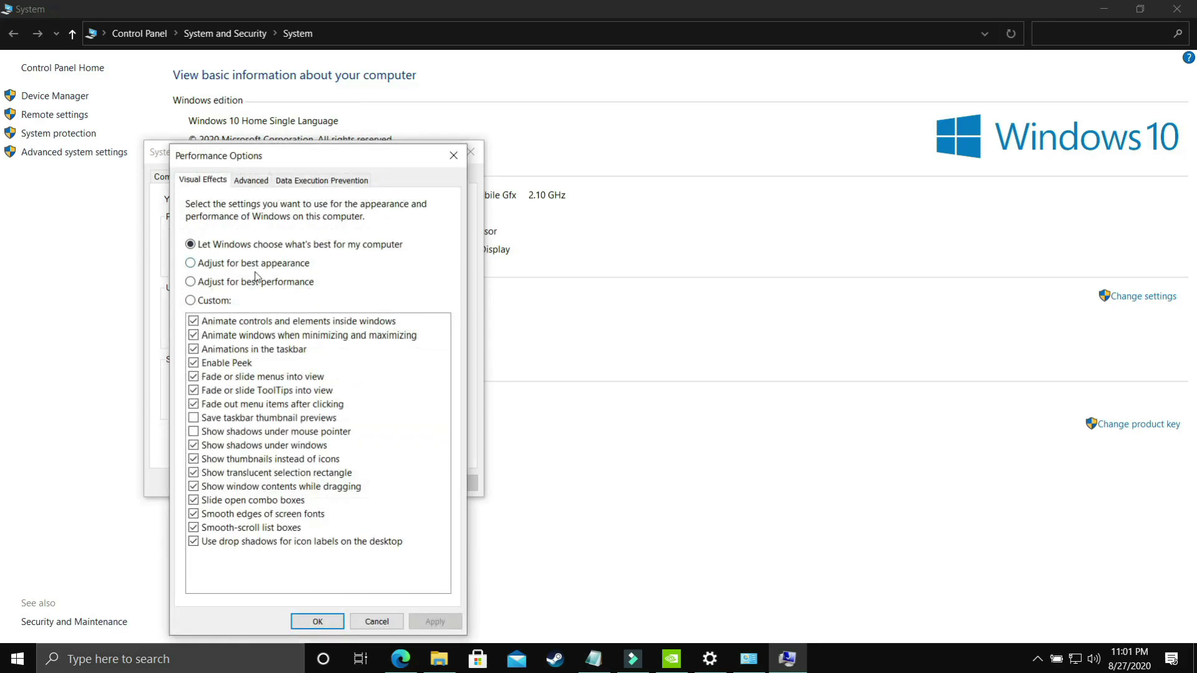
{"action": "left_click", "coordinate": [231, 284]}
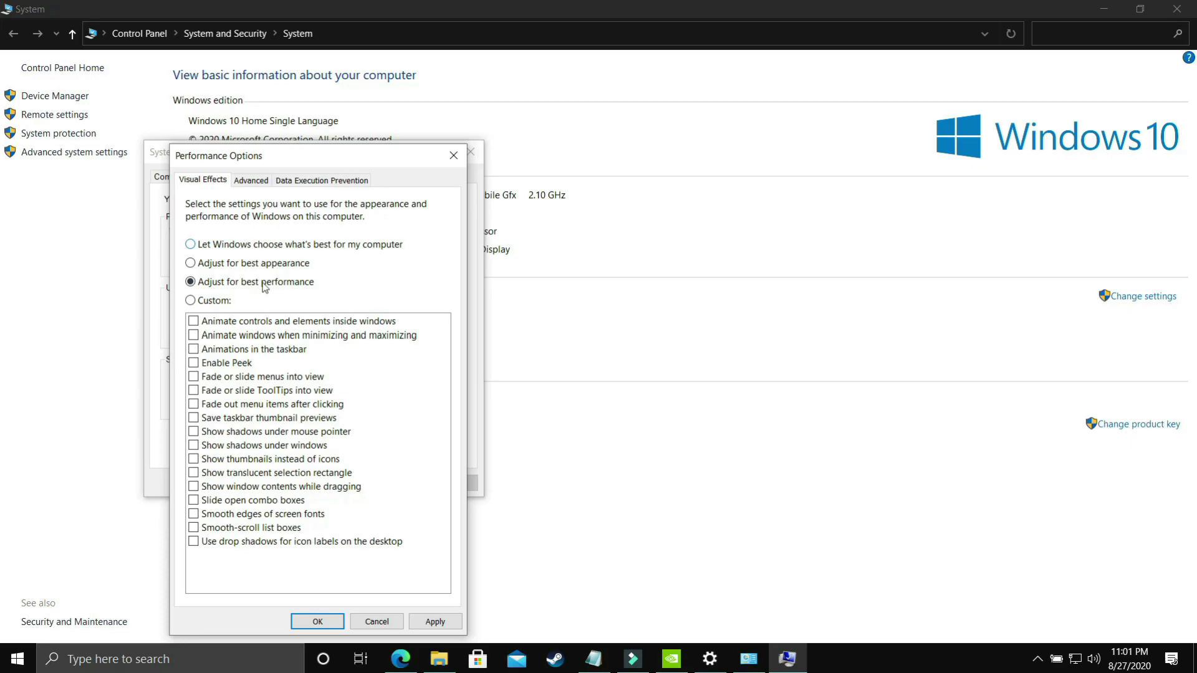
{"action": "left_click", "coordinate": [429, 623]}
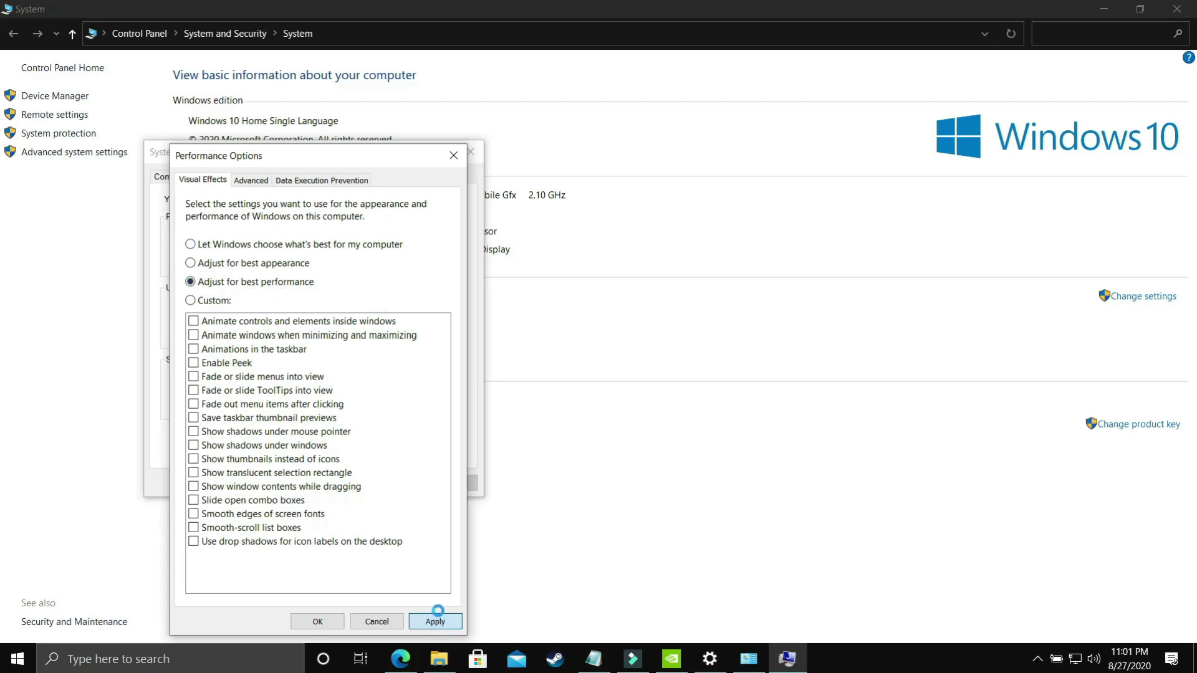